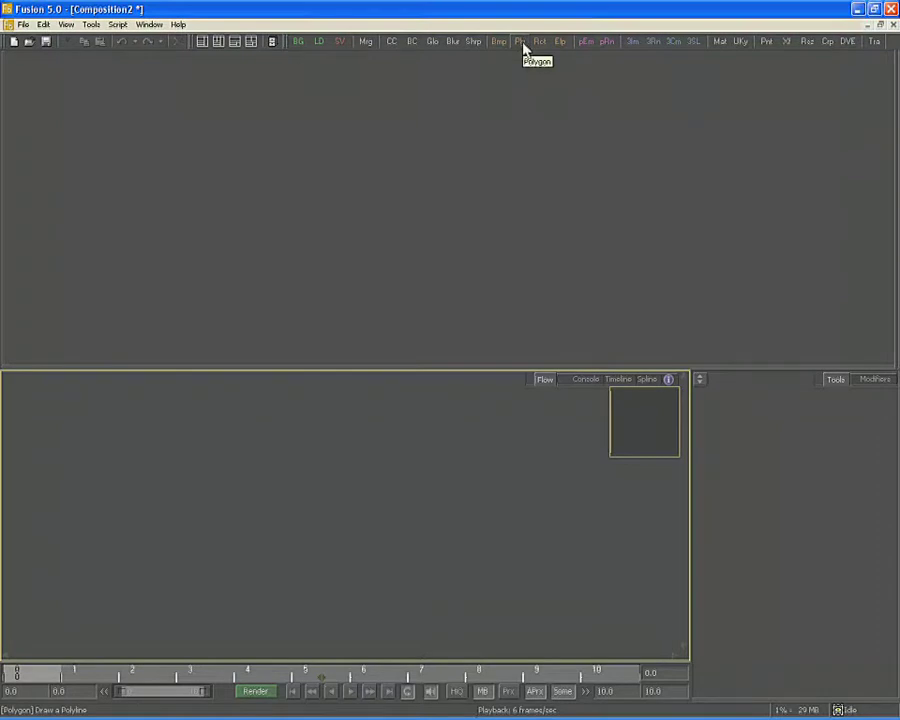
Step: Add a Polygon mask to the flow, show it in the viewer and enlarge the viewing area
{"action": "left_click", "coordinate": [524, 49]}
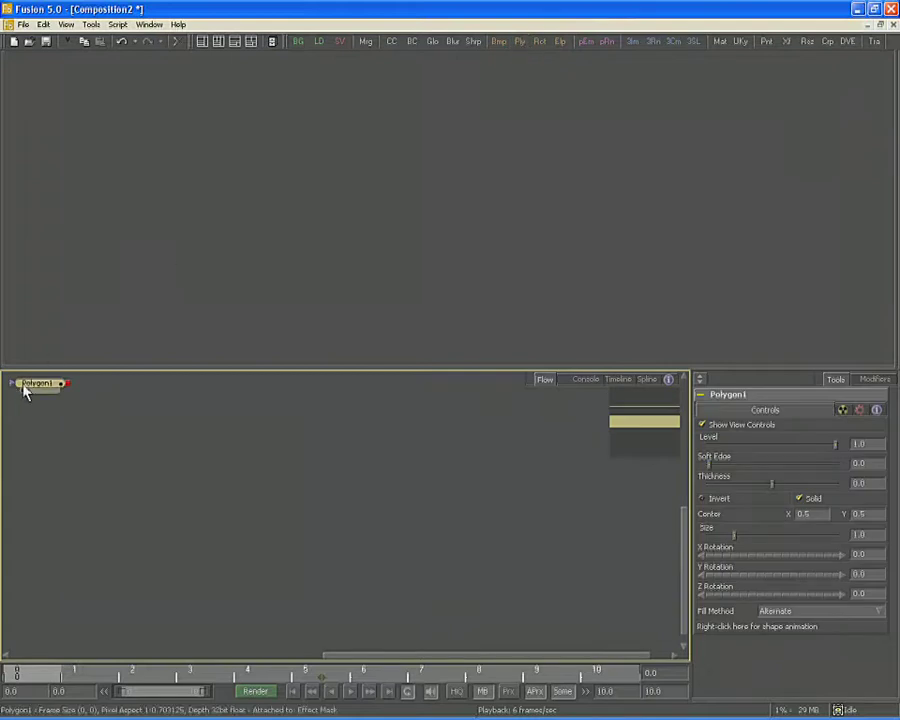
{"action": "left_click_drag", "start_coordinate": [28, 384], "coordinate": [297, 443]}
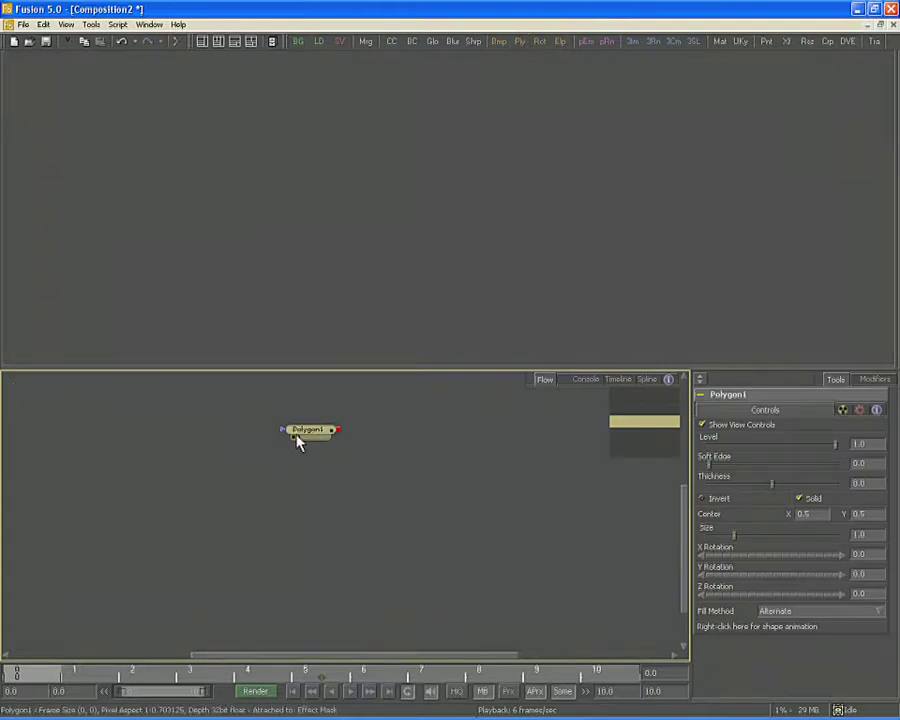
{"action": "key", "text": "1"}
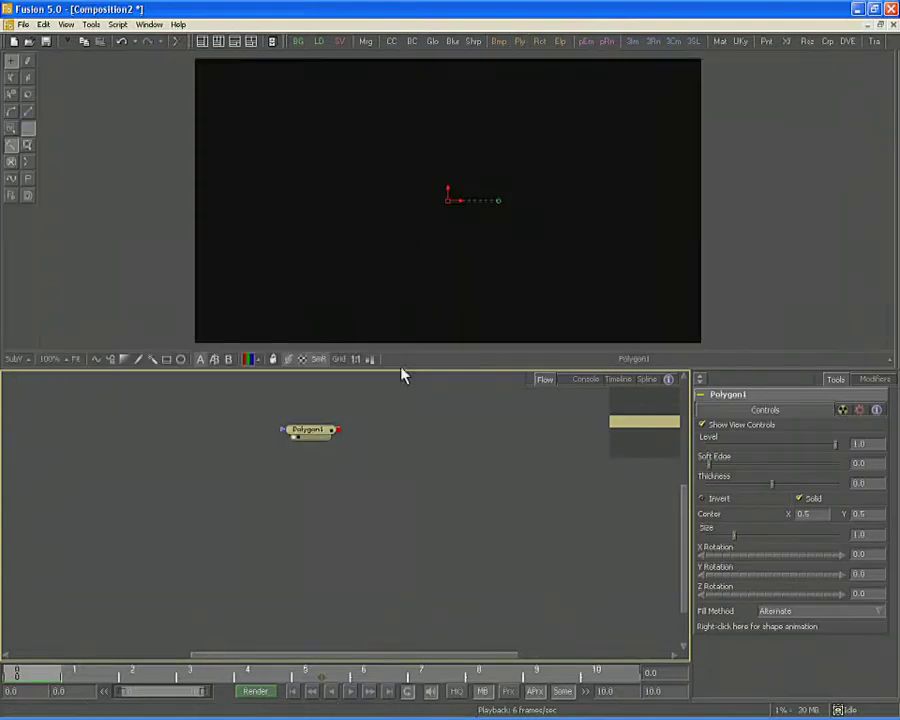
{"action": "left_click_drag", "start_coordinate": [400, 369], "coordinate": [400, 488]}
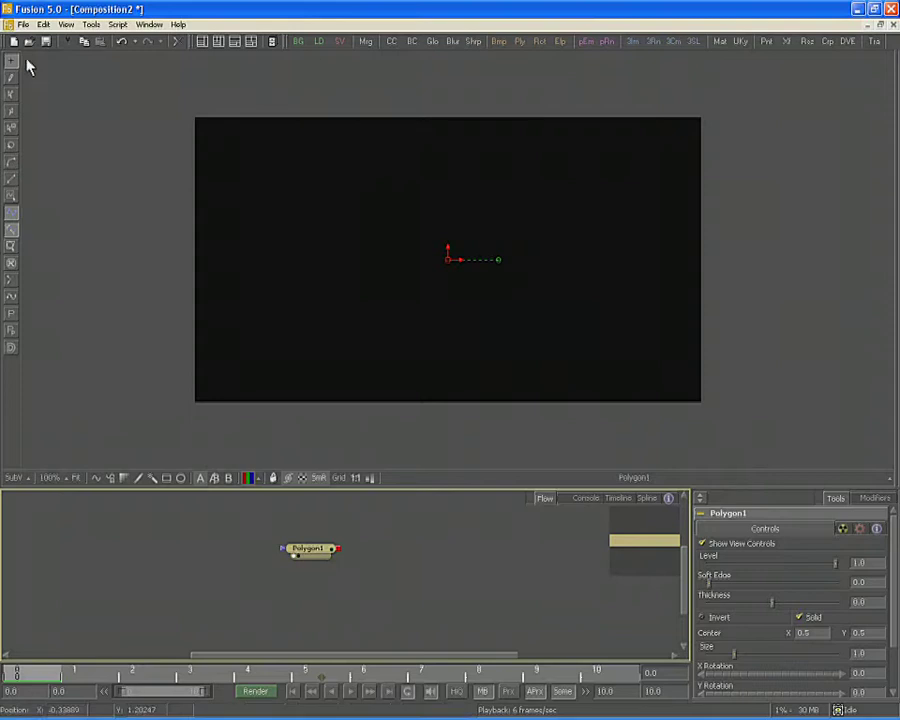
Step: Check the composition's frame format preferences and save them with PALplus 16:9 as the default format
{"action": "left_click", "coordinate": [22, 24]}
{"action": "left_click", "coordinate": [60, 184]}
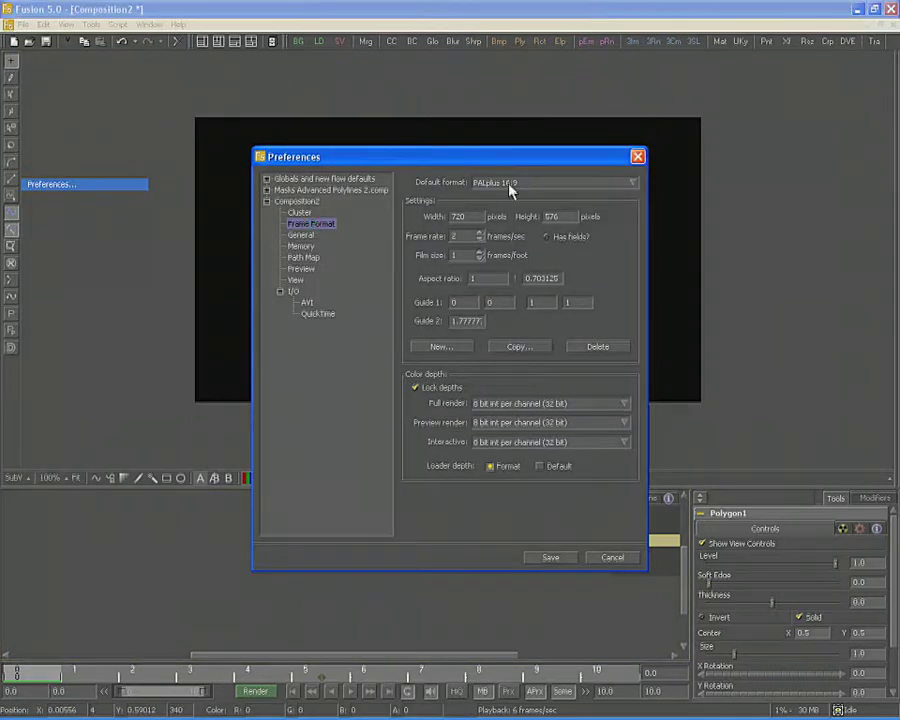
{"action": "left_click", "coordinate": [559, 556]}
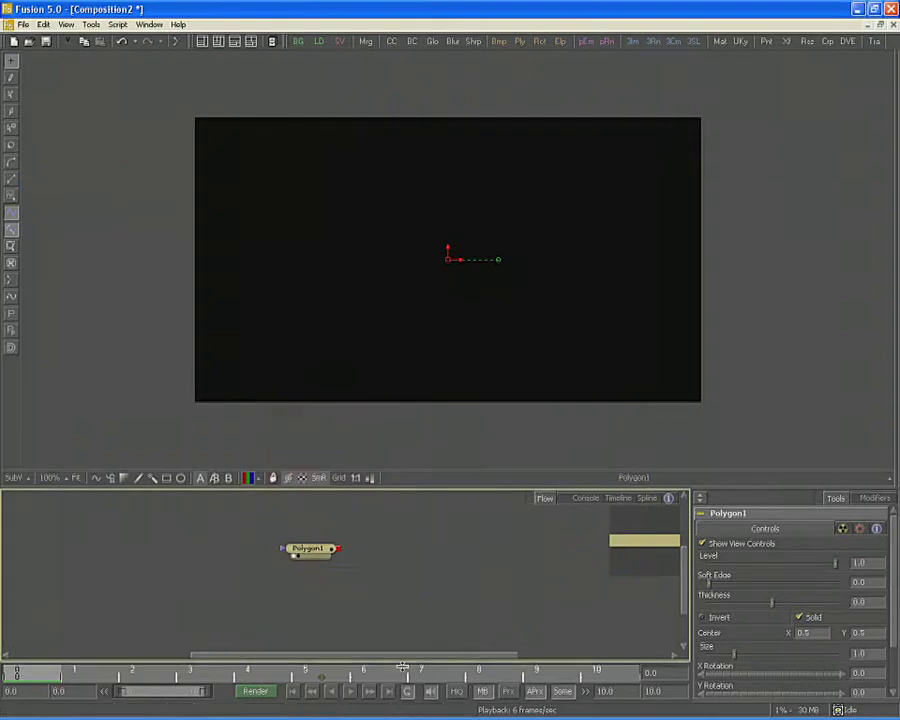
Step: Set the polyline toolbar's button style to Icons and Text Labels
{"action": "right_click", "coordinate": [12, 395]}
{"action": "mouse_move", "coordinate": [30, 410]}
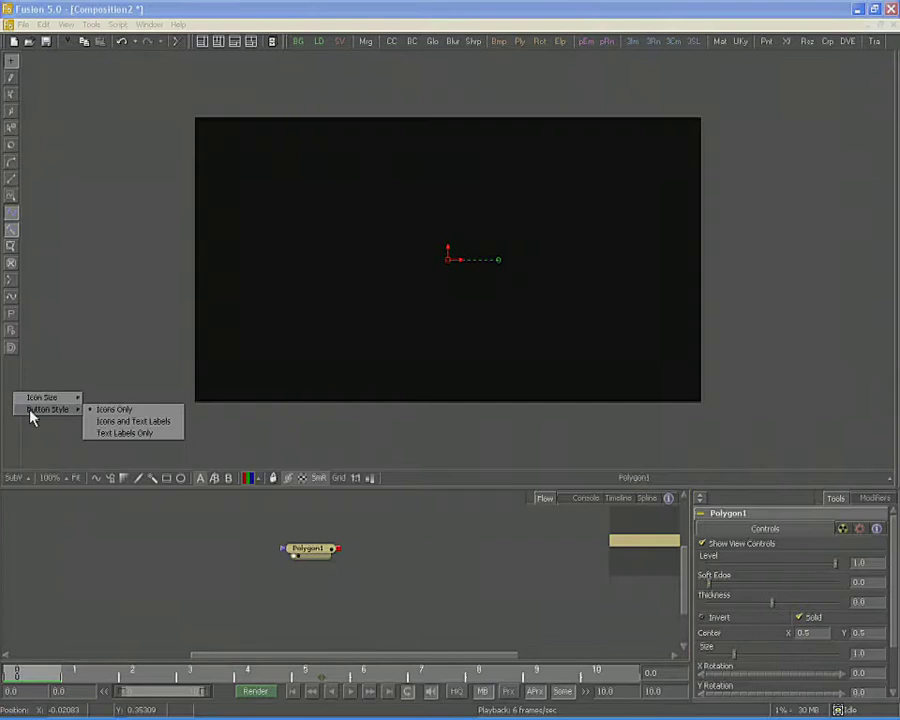
{"action": "left_click", "coordinate": [140, 421]}
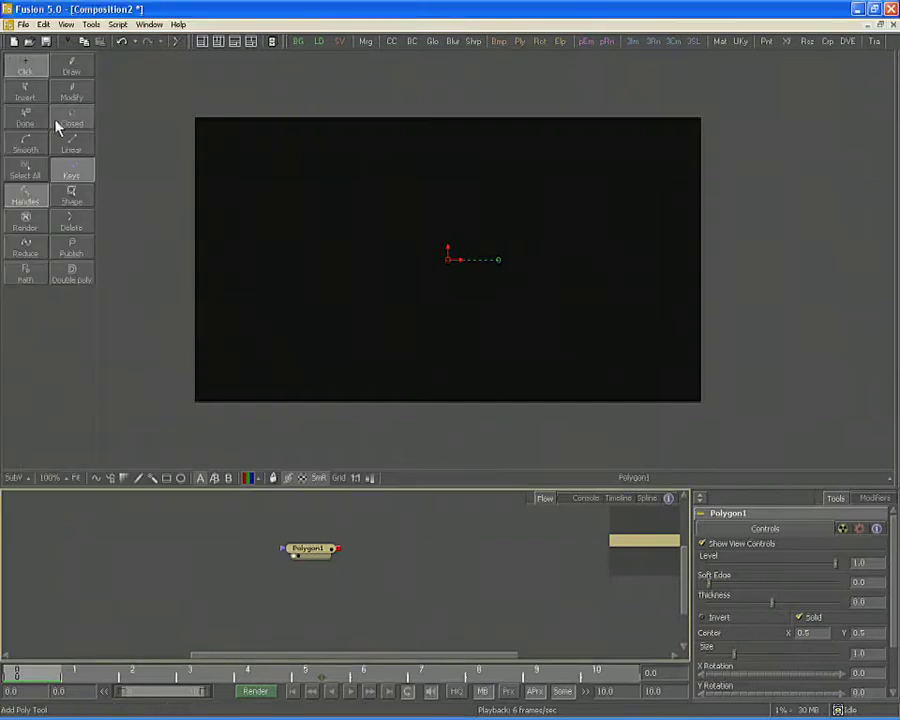
Step: Draw a closed four-point polygon mask around the frame's centre, pulling curves out of the second, third and fourth points
{"action": "left_click", "coordinate": [363, 227]}
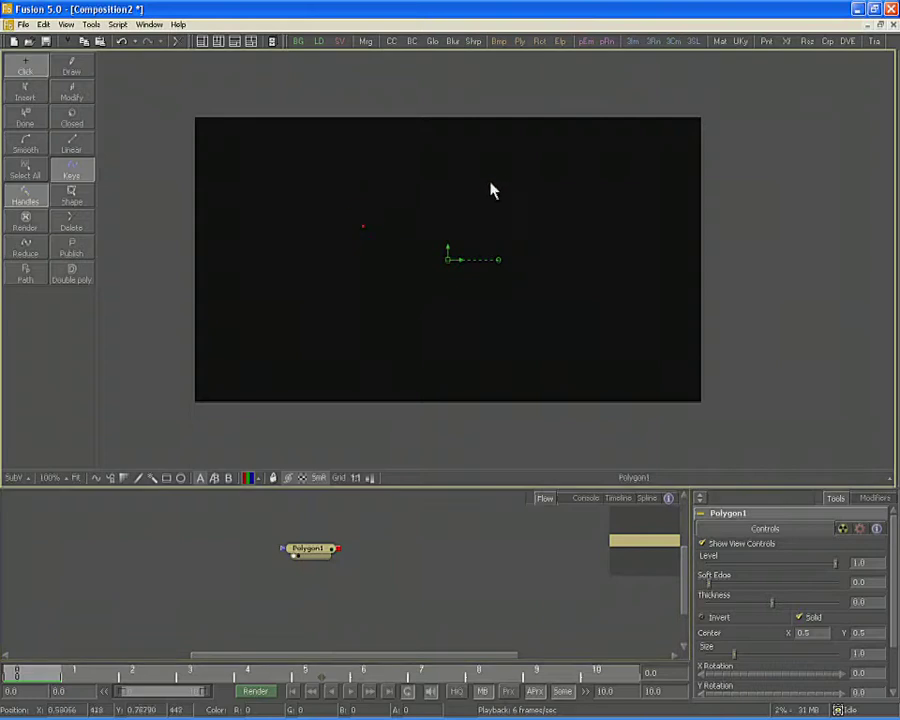
{"action": "left_click_drag", "start_coordinate": [495, 184], "coordinate": [532, 215]}
{"action": "left_click_drag", "start_coordinate": [556, 316], "coordinate": [528, 335]}
{"action": "left_click_drag", "start_coordinate": [466, 344], "coordinate": [400, 320]}
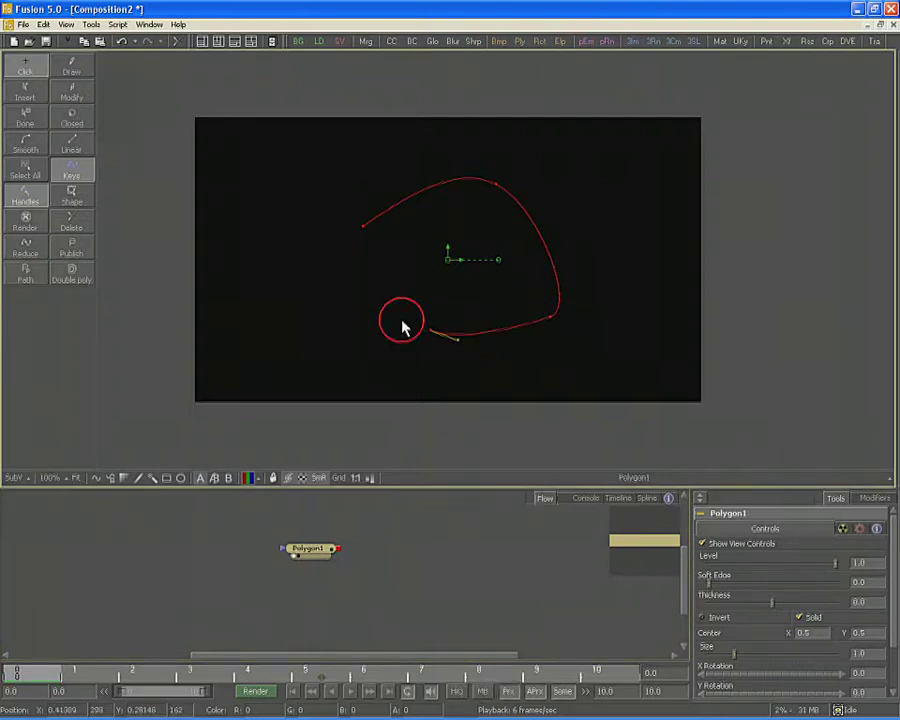
{"action": "left_click", "coordinate": [363, 228]}
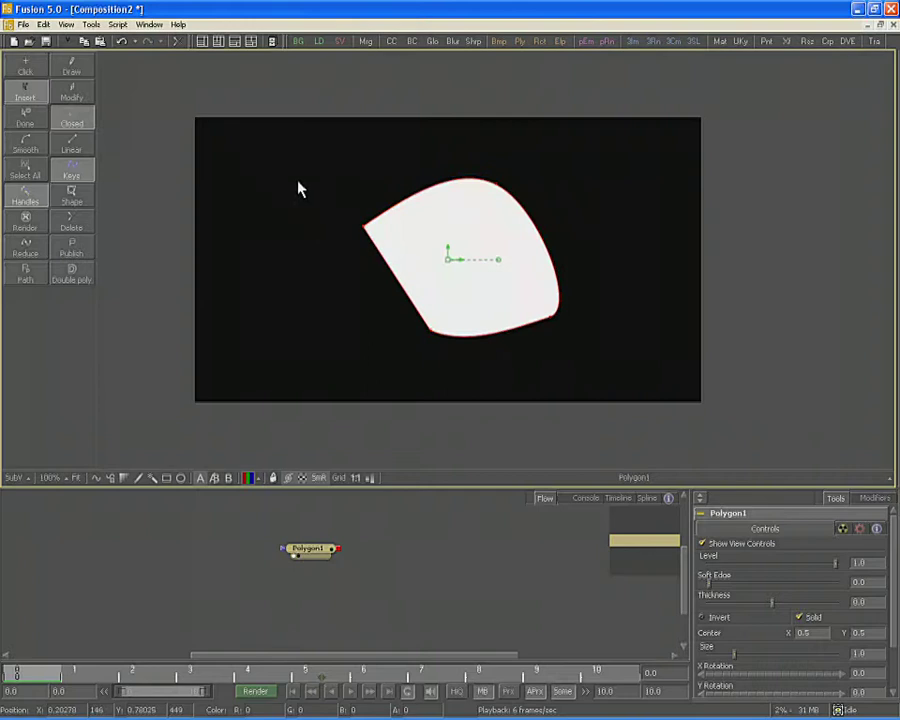
Step: Smooth the polygon's two left points, and apply smoothing to all of its points
{"action": "left_click_drag", "start_coordinate": [303, 189], "coordinate": [446, 354]}
{"action": "key", "text": "shift+s"}
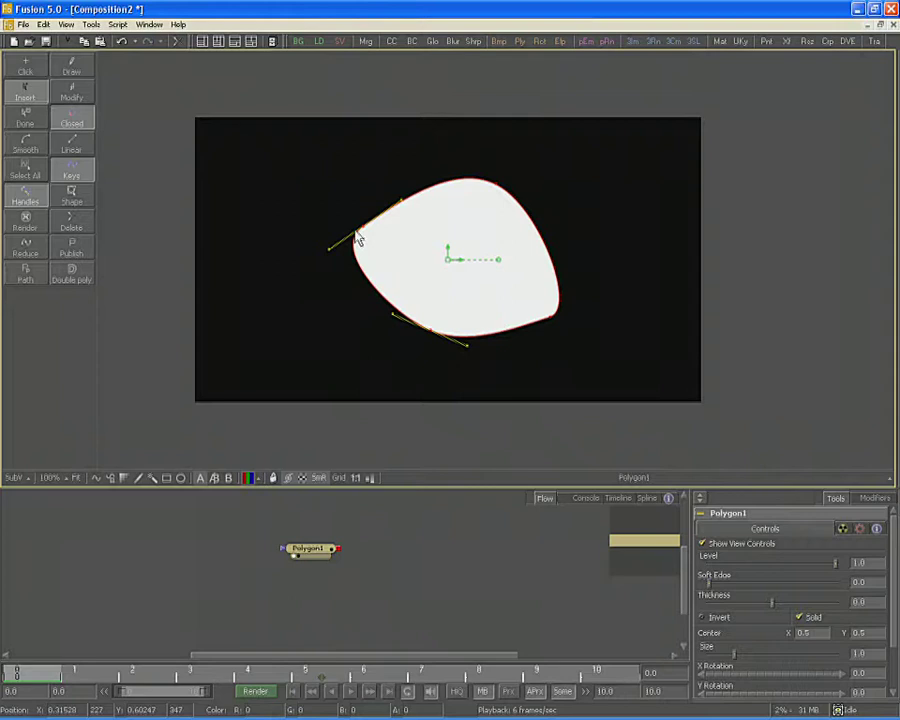
{"action": "key", "text": "ctrl+a"}
{"action": "key", "text": "shift+s"}
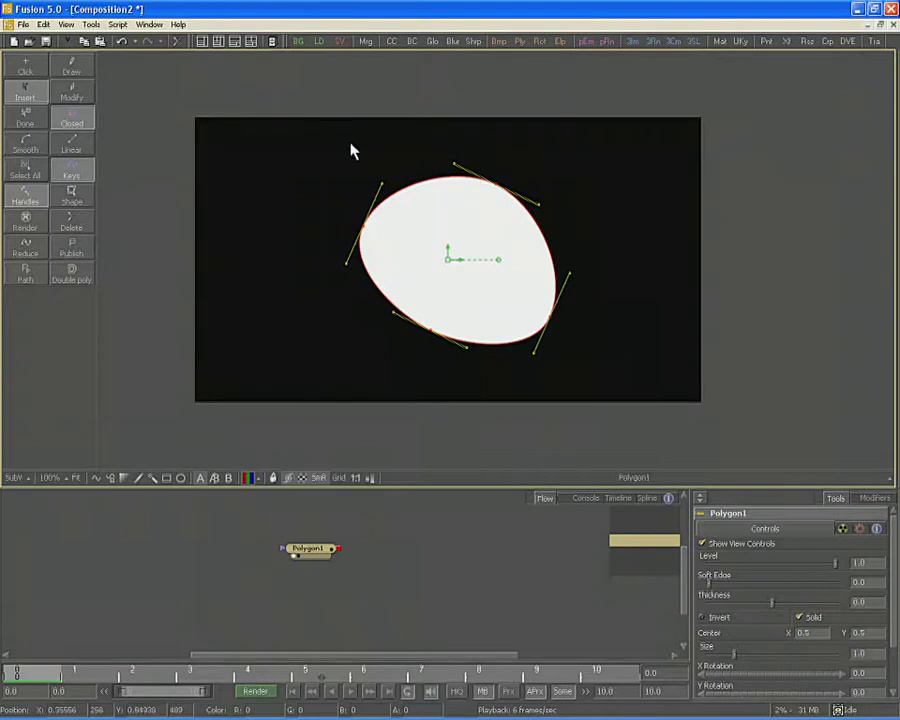
Step: Select all the polygon's points and slightly scale and rotate them as a group
{"action": "left_click_drag", "start_coordinate": [305, 135], "coordinate": [635, 362]}
{"action": "mouse_move", "coordinate": [428, 342]}
{"action": "left_mouse_down"}
{"action": "mouse_move", "coordinate": [267, 315]}
{"action": "mouse_move", "coordinate": [562, 341]}
{"action": "mouse_move", "coordinate": [295, 309]}
{"action": "mouse_move", "coordinate": [547, 322]}
{"action": "mouse_move", "coordinate": [286, 303]}
{"action": "mouse_move", "coordinate": [484, 318]}
{"action": "mouse_move", "coordinate": [313, 310]}
{"action": "mouse_move", "coordinate": [462, 343]}
{"action": "mouse_move", "coordinate": [430, 343]}
{"action": "left_mouse_up"}
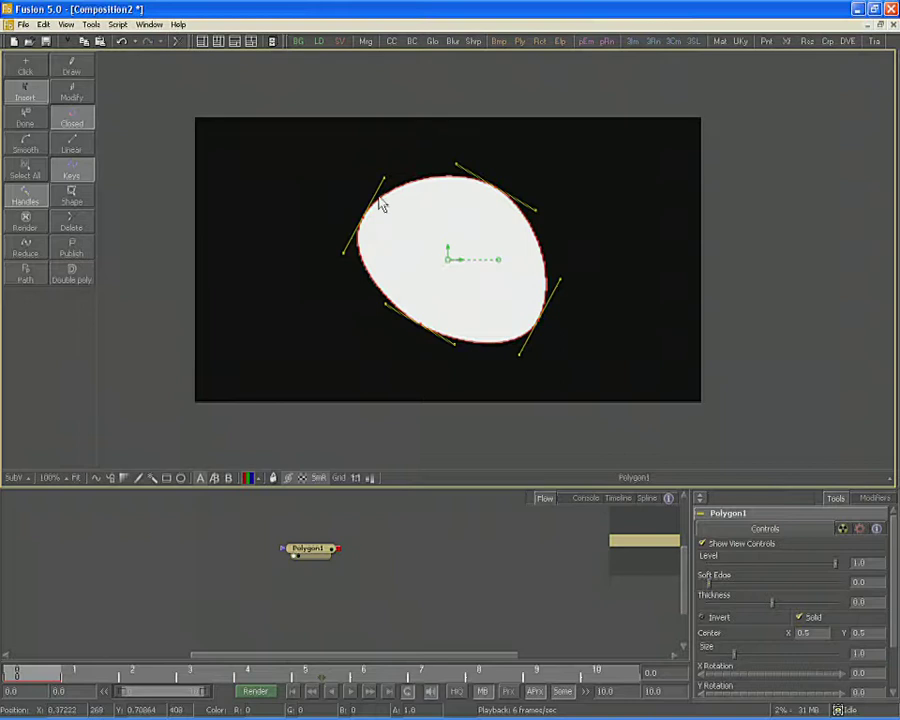
Step: Select the polygon's two upper points and scale them closer together horizontally and slightly smaller vertically
{"action": "left_click_drag", "start_coordinate": [312, 146], "coordinate": [589, 236]}
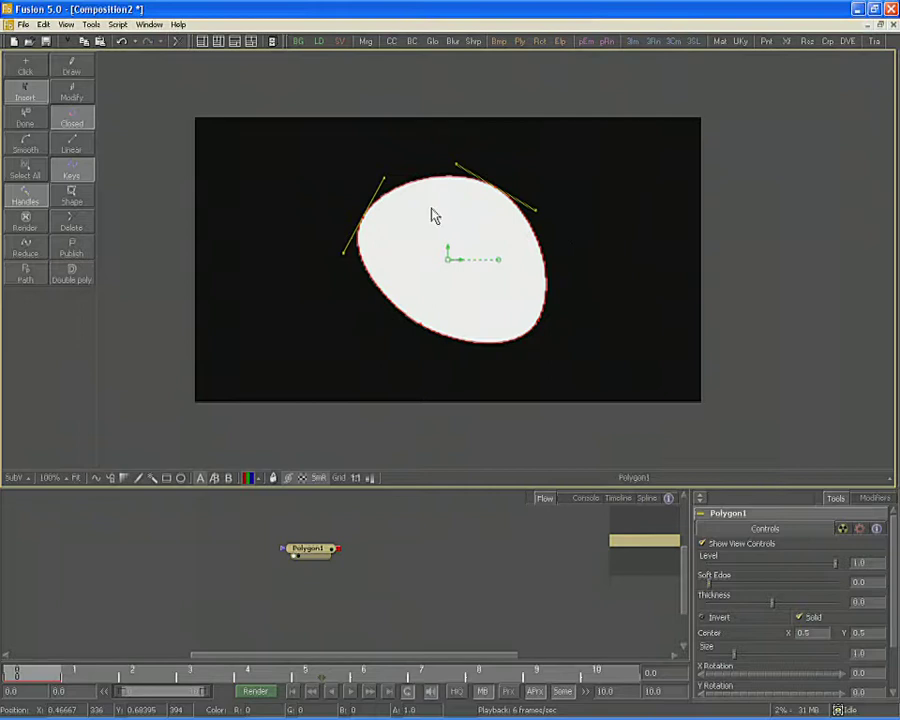
{"action": "left_click_drag", "start_coordinate": [444, 207], "coordinate": [281, 207]}
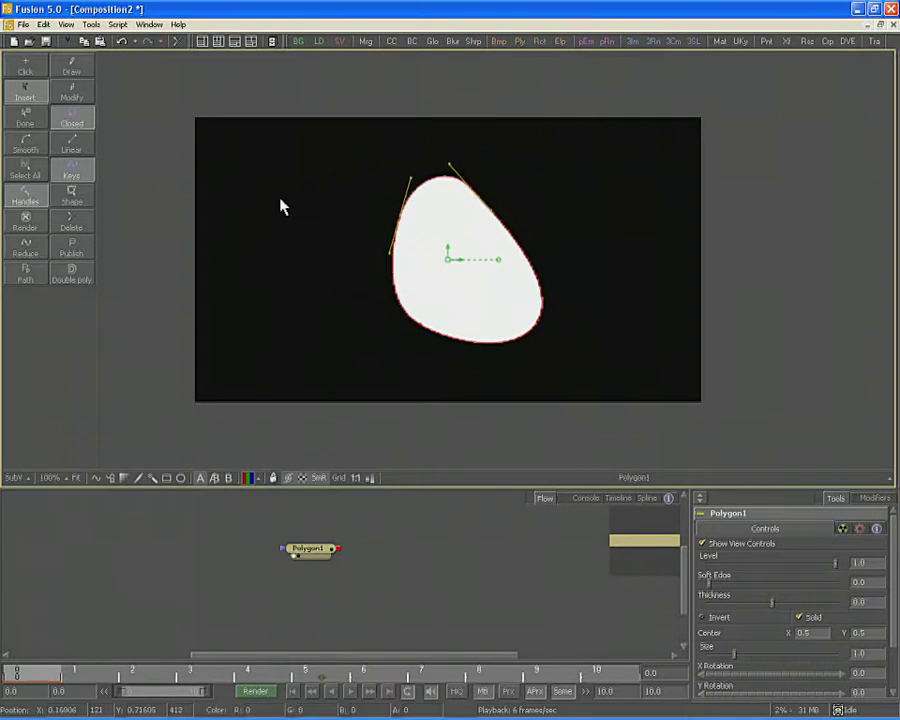
{"action": "left_click_drag", "start_coordinate": [366, 200], "coordinate": [407, 200]}
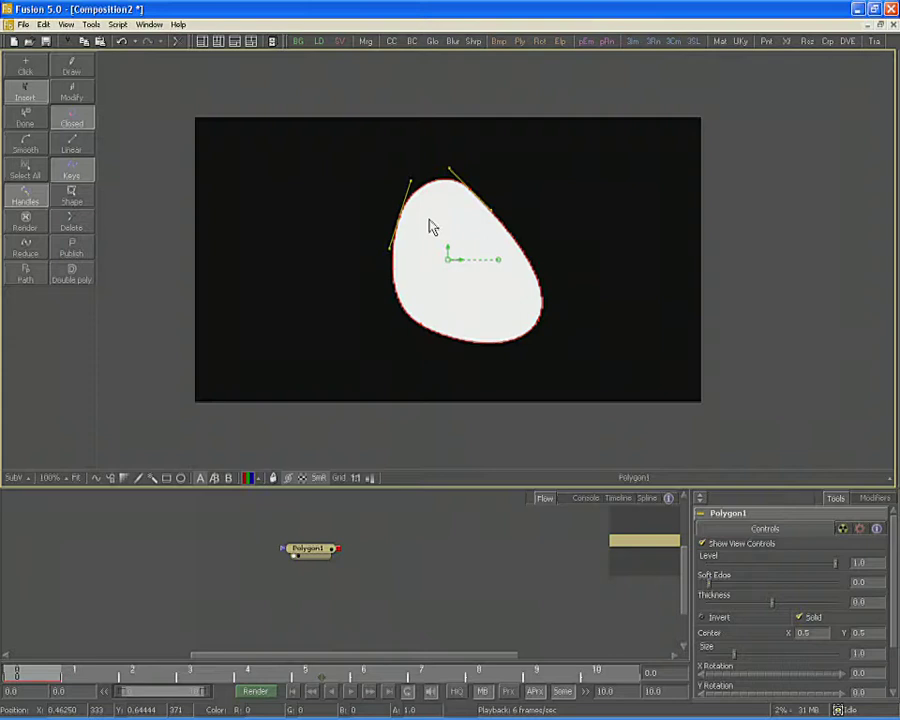
Step: Turn on the shape box for all points and pull the shape's right, upper and lower edges slightly inward
{"action": "left_click_drag", "start_coordinate": [332, 146], "coordinate": [629, 388]}
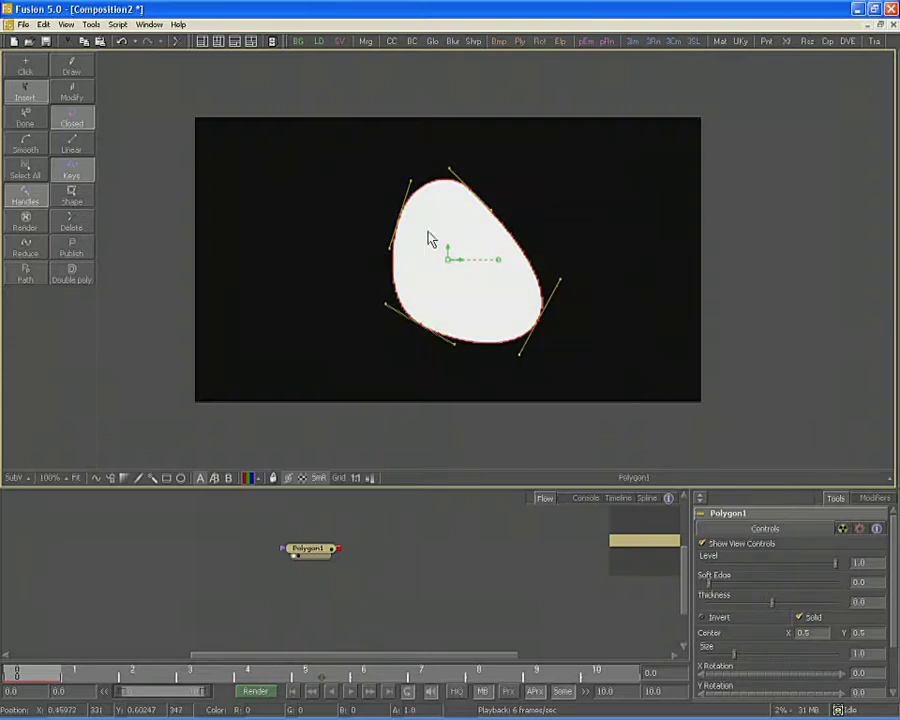
{"action": "left_click", "coordinate": [83, 202]}
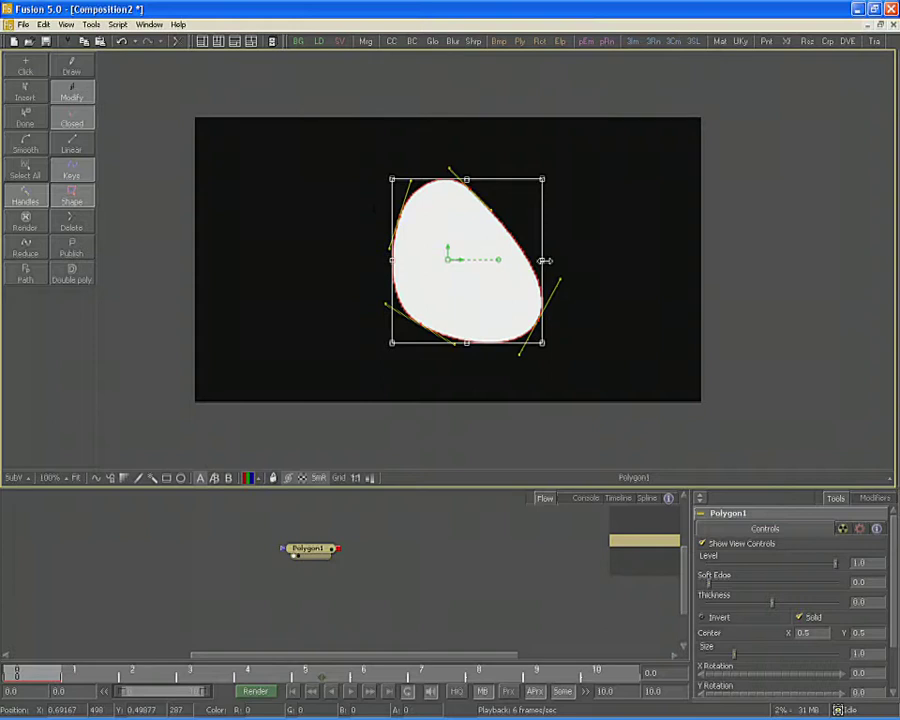
{"action": "mouse_move", "coordinate": [542, 260]}
{"action": "left_mouse_down"}
{"action": "mouse_move", "coordinate": [426, 256]}
{"action": "mouse_move", "coordinate": [538, 258]}
{"action": "left_mouse_up"}
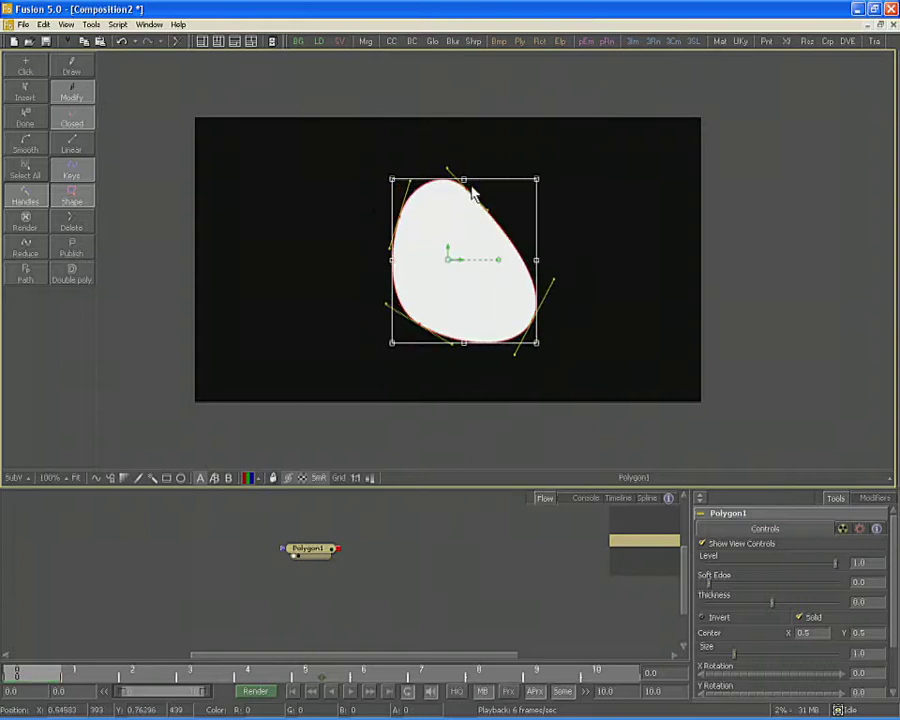
{"action": "mouse_move", "coordinate": [463, 178]}
{"action": "left_mouse_down"}
{"action": "mouse_move", "coordinate": [464, 251]}
{"action": "mouse_move", "coordinate": [462, 180]}
{"action": "left_mouse_up"}
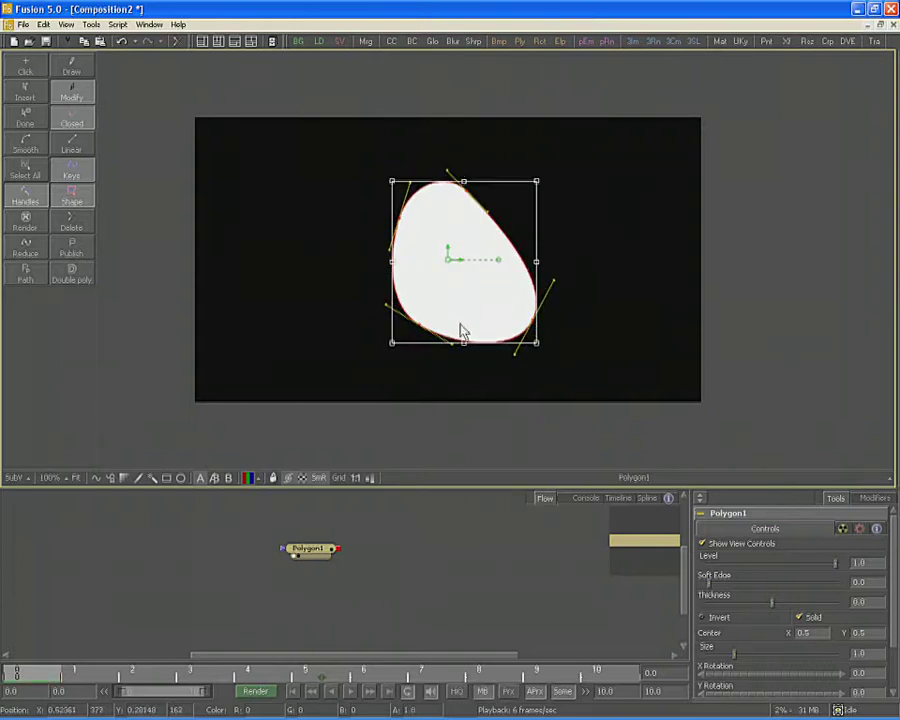
{"action": "mouse_move", "coordinate": [463, 343]}
{"action": "left_mouse_down"}
{"action": "mouse_move", "coordinate": [464, 235]}
{"action": "mouse_move", "coordinate": [464, 338]}
{"action": "left_mouse_up"}
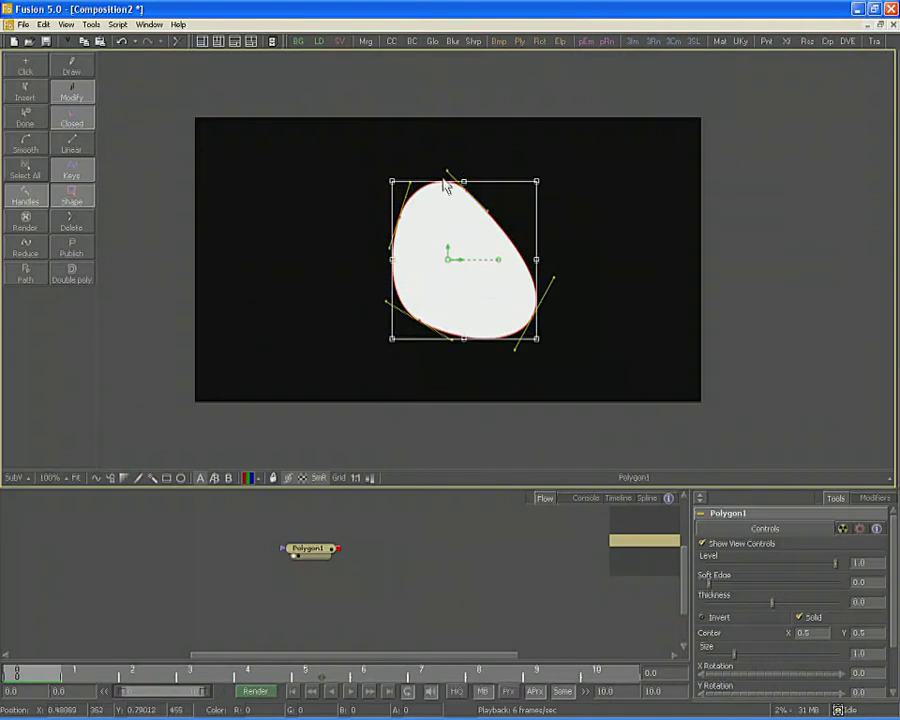
Step: Stretch the shape vertically about its centre, adjust its upper-right corner and turn off the shape box
{"action": "mouse_move", "coordinate": [463, 181]}
{"action": "left_mouse_down"}
{"action": "mouse_move", "coordinate": [458, 222]}
{"action": "mouse_move", "coordinate": [463, 181]}
{"action": "left_mouse_up"}
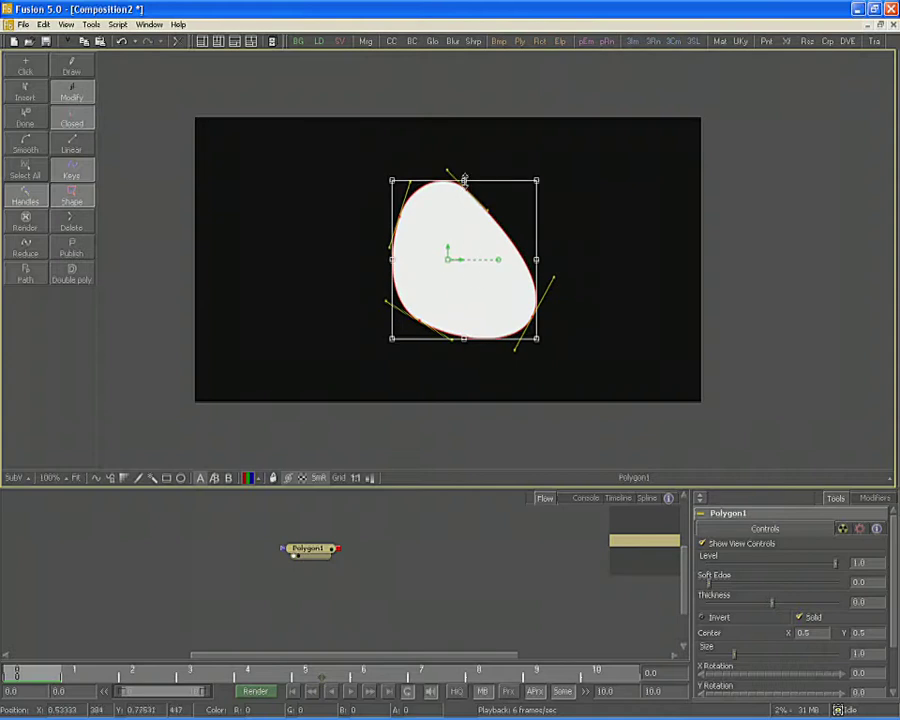
{"action": "mouse_move", "coordinate": [463, 181]}
{"action": "left_mouse_down"}
{"action": "mouse_move", "coordinate": [461, 246]}
{"action": "mouse_move", "coordinate": [462, 175]}
{"action": "left_mouse_up"}
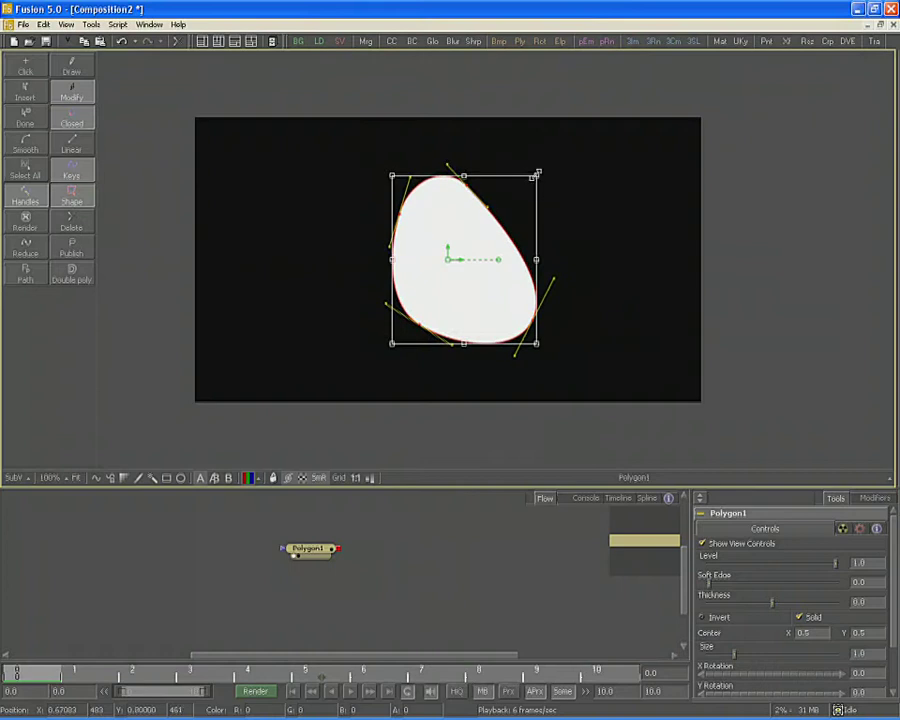
{"action": "mouse_move", "coordinate": [538, 173]}
{"action": "left_mouse_down"}
{"action": "mouse_move", "coordinate": [470, 237]}
{"action": "mouse_move", "coordinate": [516, 190]}
{"action": "mouse_move", "coordinate": [560, 175]}
{"action": "mouse_move", "coordinate": [543, 175]}
{"action": "left_mouse_up"}
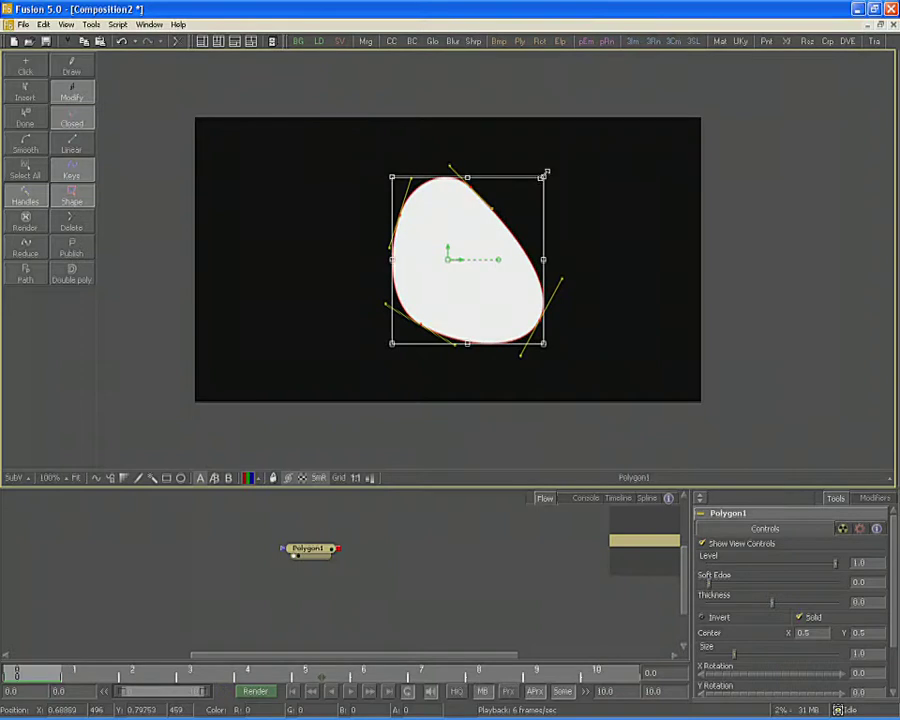
{"action": "mouse_move", "coordinate": [543, 175]}
{"action": "left_mouse_down"}
{"action": "mouse_move", "coordinate": [535, 302]}
{"action": "mouse_move", "coordinate": [527, 163]}
{"action": "mouse_move", "coordinate": [538, 340]}
{"action": "mouse_move", "coordinate": [524, 191]}
{"action": "mouse_move", "coordinate": [542, 176]}
{"action": "left_mouse_up"}
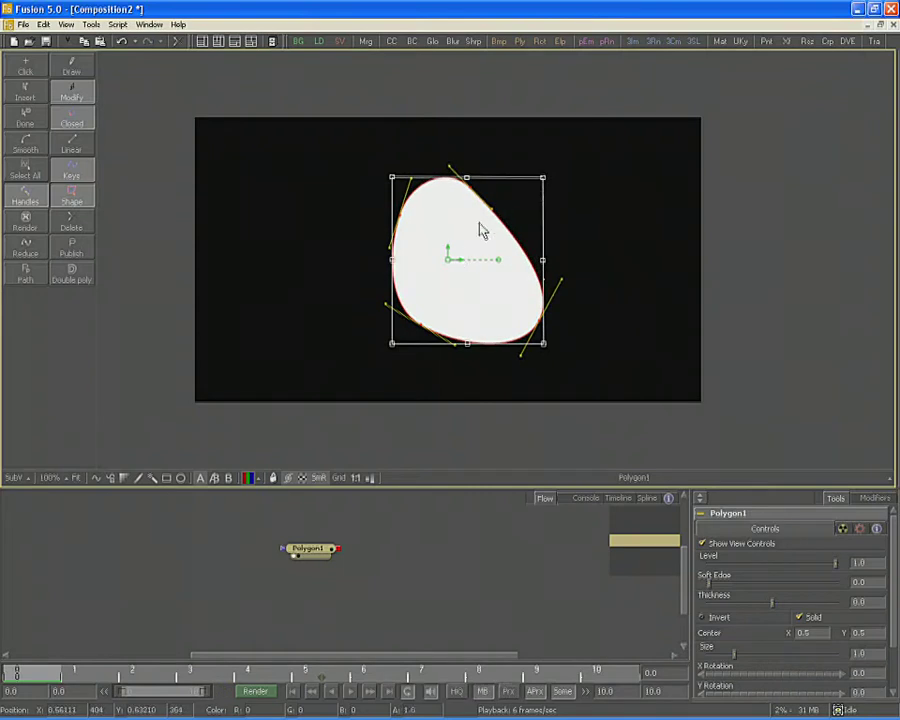
{"action": "left_click", "coordinate": [77, 203]}
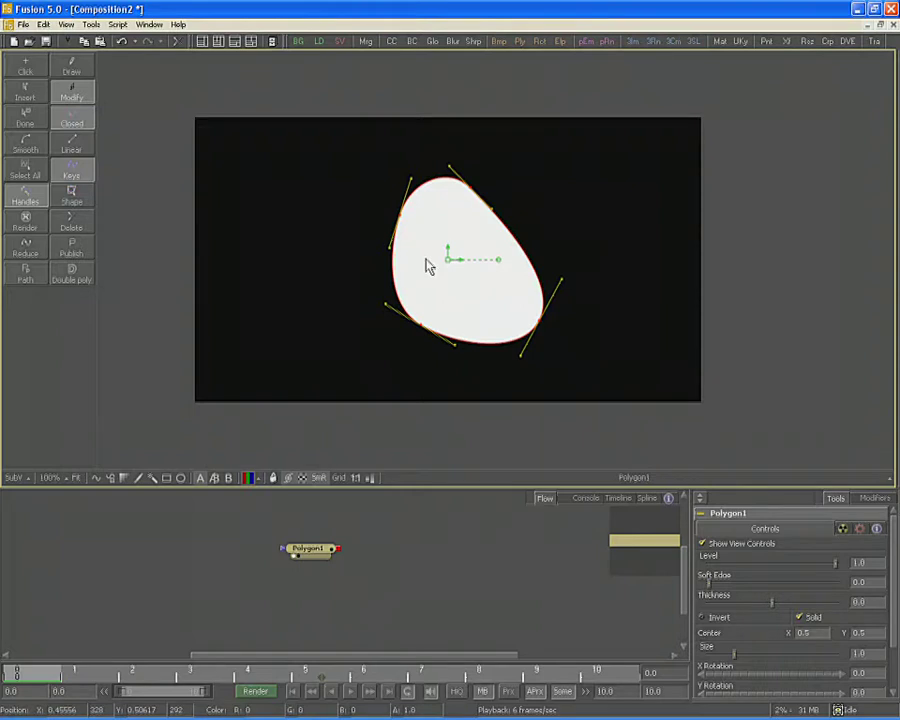
Step: Show the Spline editor and open the Point Editor for the polygon's selected points
{"action": "key", "text": "F8"}
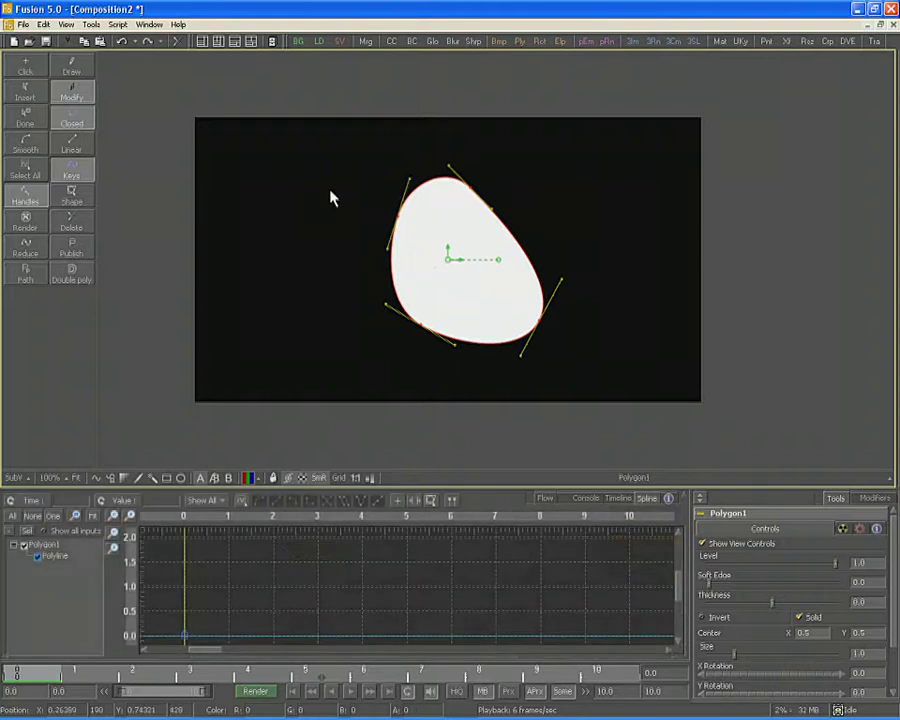
{"action": "right_click", "coordinate": [331, 196]}
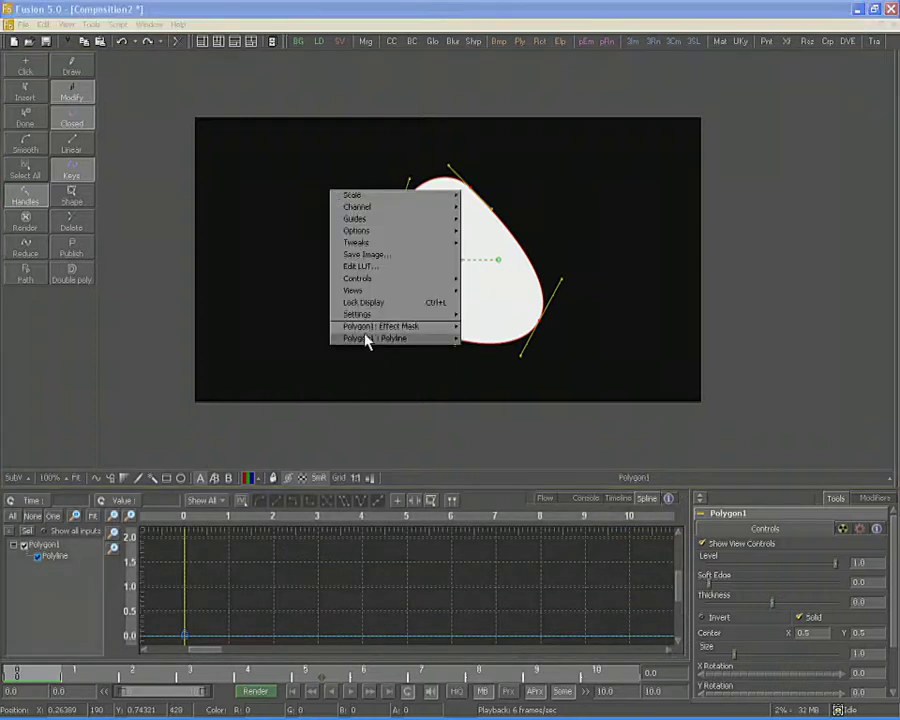
{"action": "mouse_move", "coordinate": [368, 343]}
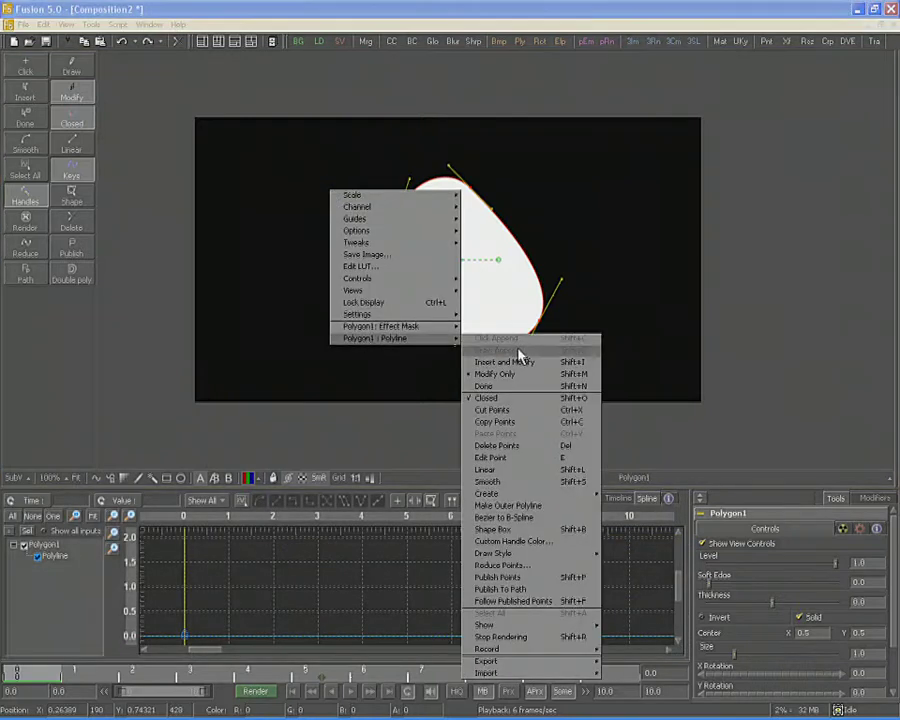
{"action": "left_click", "coordinate": [538, 462]}
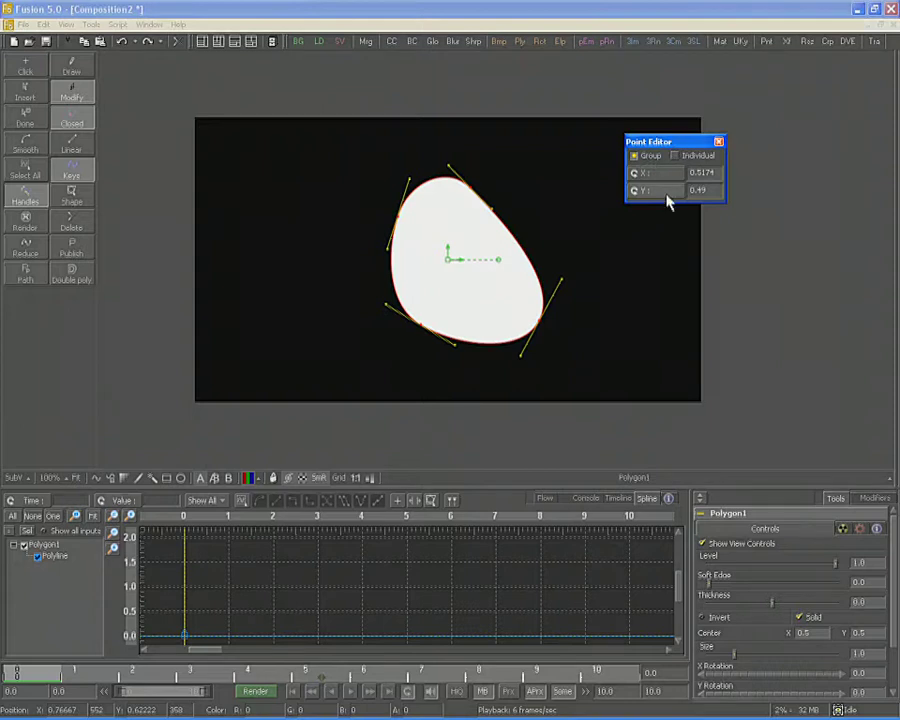
Step: Examine the polygon points' X and Y positions one by one in Individual mode, and return the Point Editor to Group mode
{"action": "left_click", "coordinate": [712, 172]}
{"action": "type", "text": "4"}
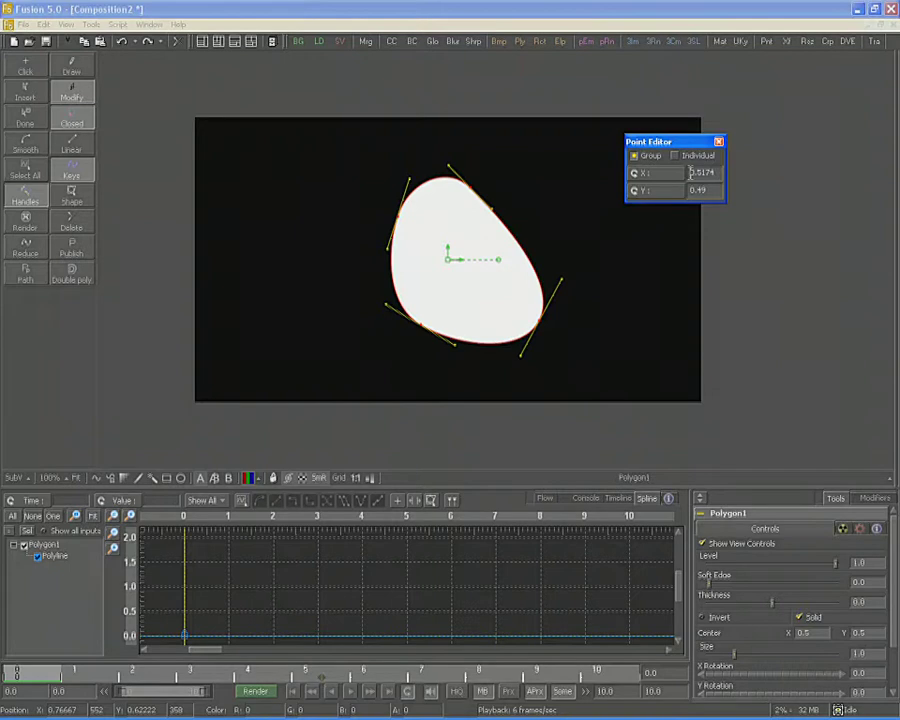
{"action": "left_click", "coordinate": [707, 191]}
{"action": "left_click", "coordinate": [677, 158]}
{"action": "left_click", "coordinate": [683, 209]}
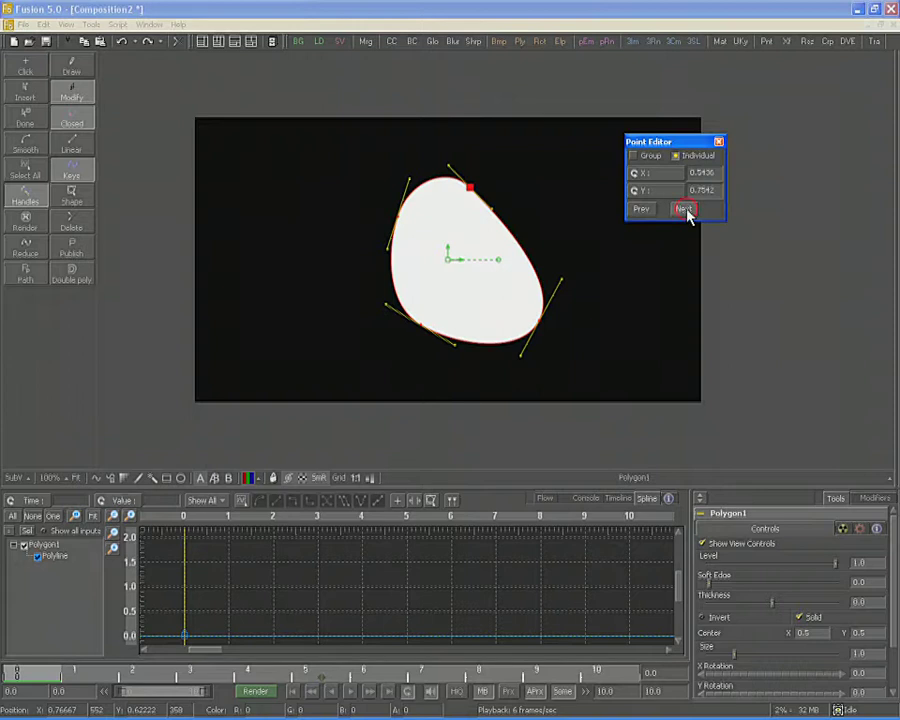
{"action": "left_click", "coordinate": [684, 209]}
{"action": "left_click", "coordinate": [684, 209]}
{"action": "left_click", "coordinate": [684, 209]}
{"action": "left_click", "coordinate": [684, 209]}
{"action": "left_click", "coordinate": [684, 209]}
{"action": "left_click", "coordinate": [684, 209]}
{"action": "left_click", "coordinate": [687, 213]}
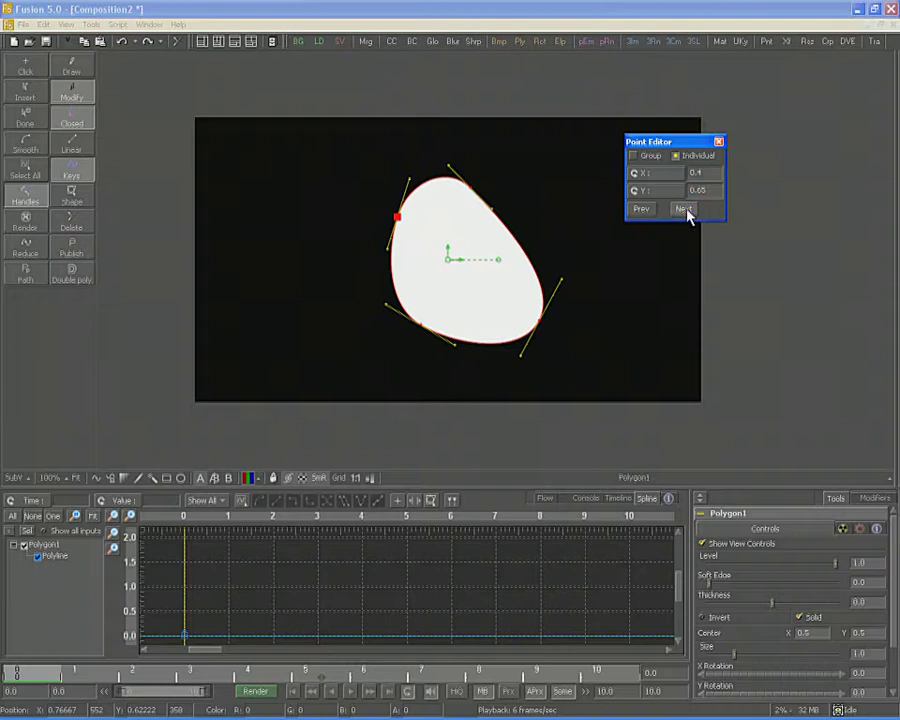
{"action": "left_click", "coordinate": [645, 158]}
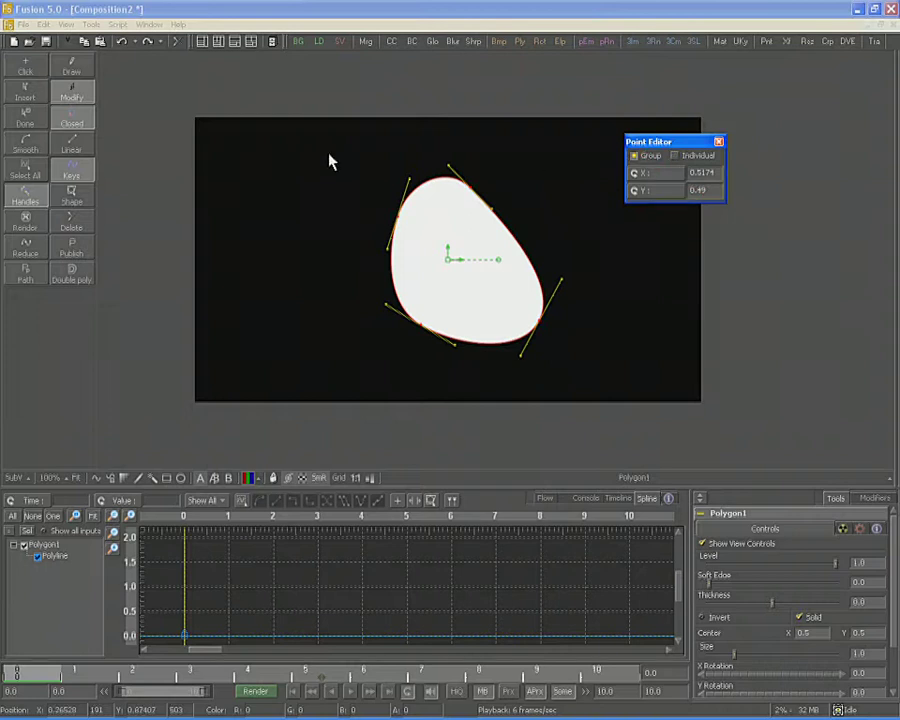
Step: In Individual mode, set the upper-left polygon point's X position to 0.45 and return it to 0.4
{"action": "left_click_drag", "start_coordinate": [330, 150], "coordinate": [546, 251]}
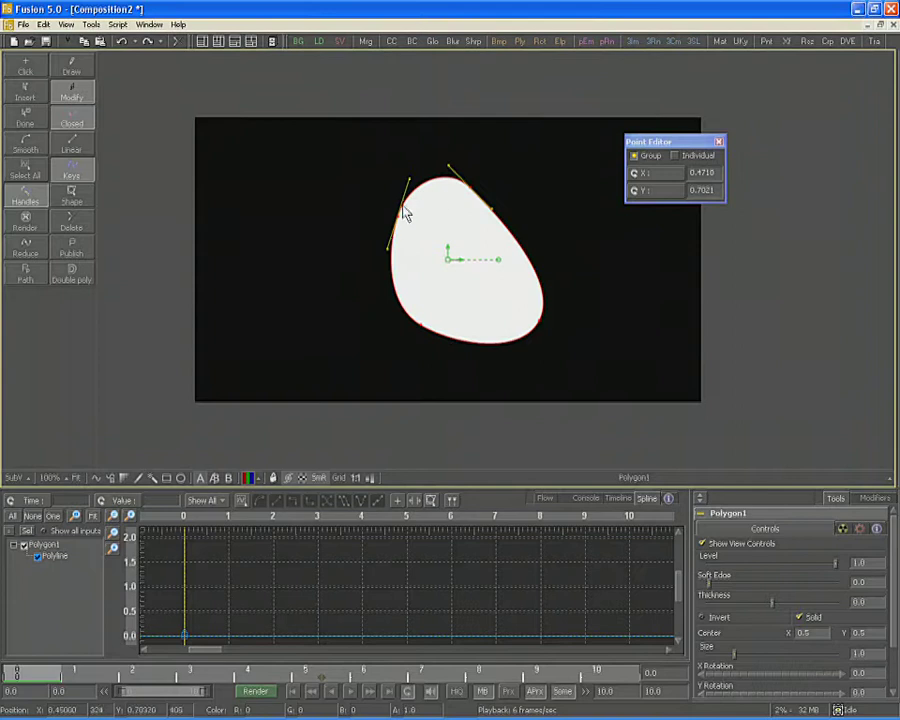
{"action": "left_click", "coordinate": [676, 155]}
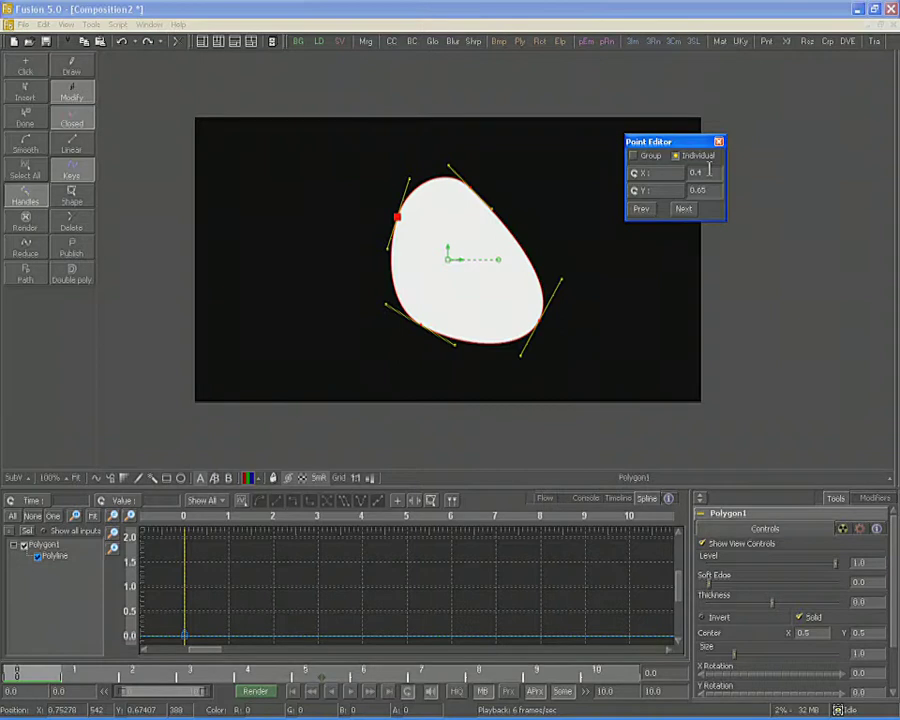
{"action": "type", "text": "5"}
{"action": "key", "text": "Tab"}
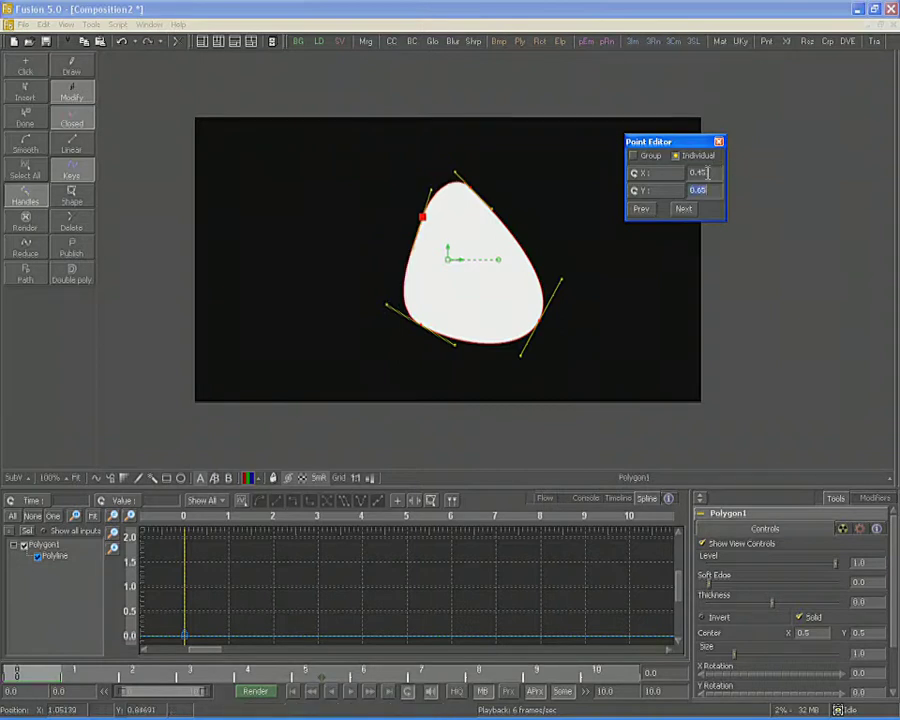
{"action": "left_click", "coordinate": [697, 172]}
{"action": "type", "text": "4"}
{"action": "key", "text": "Tab"}
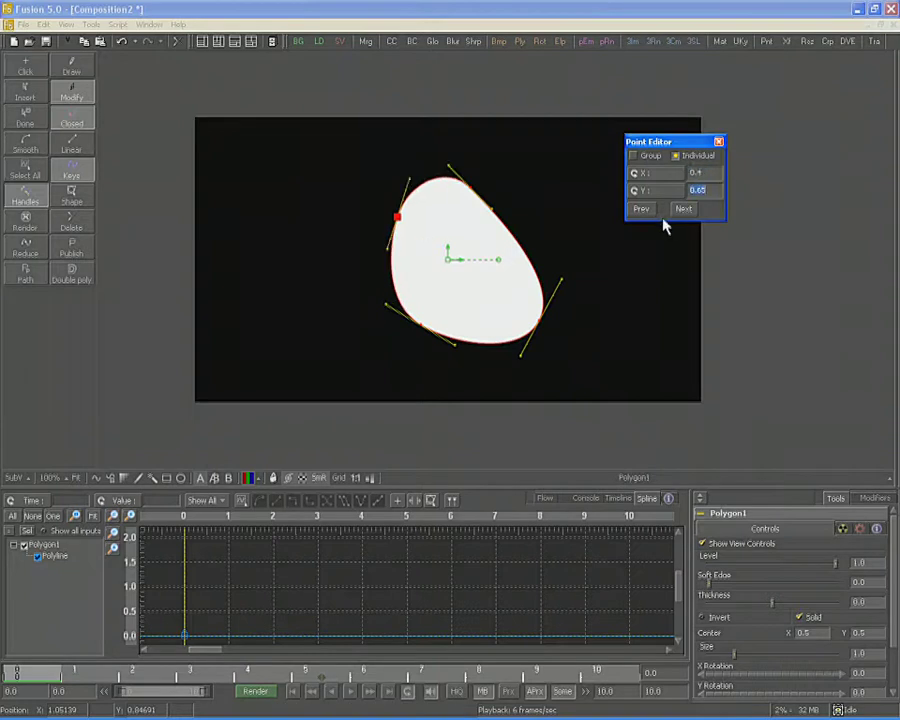
Step: Advance to the upper-right polygon point and set its X position to 0.54
{"action": "left_click", "coordinate": [684, 208]}
{"action": "left_click_drag", "start_coordinate": [703, 172], "coordinate": [750, 174]}
{"action": "key", "text": "BackSpace"}
{"action": "key", "text": "Tab"}
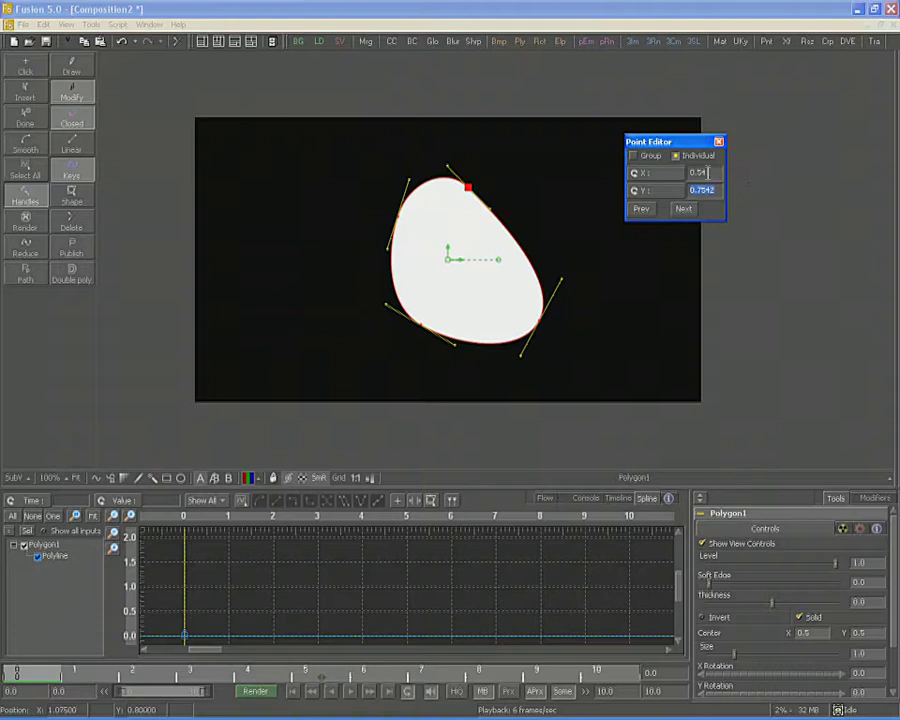
Step: Step through the remaining polygon points and return the Point Editor to Group mode
{"action": "left_click", "coordinate": [683, 210]}
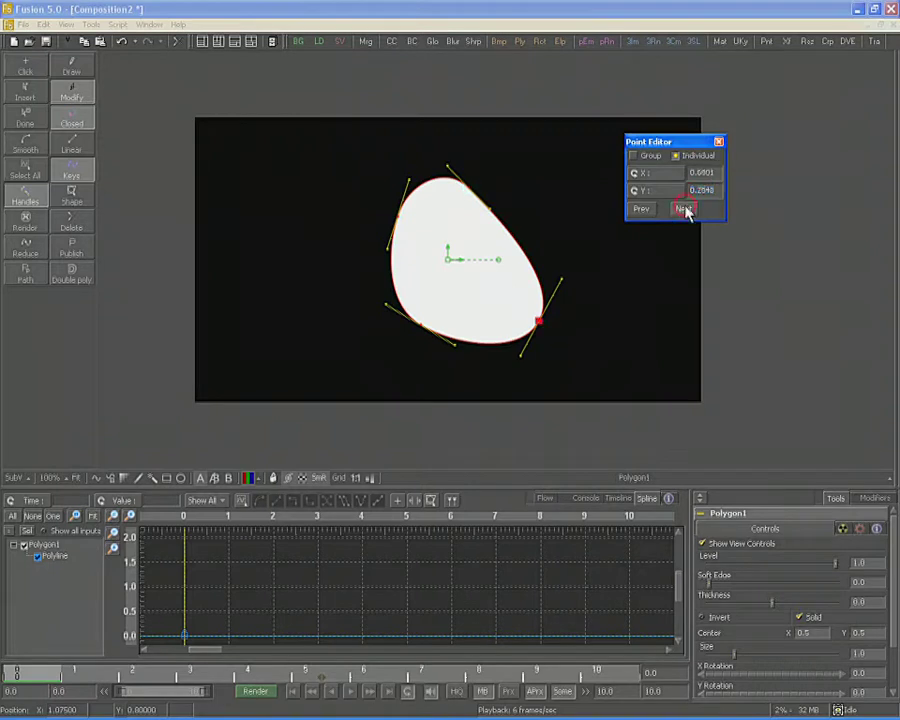
{"action": "left_click", "coordinate": [685, 211]}
{"action": "left_click", "coordinate": [685, 211]}
{"action": "left_click", "coordinate": [650, 156]}
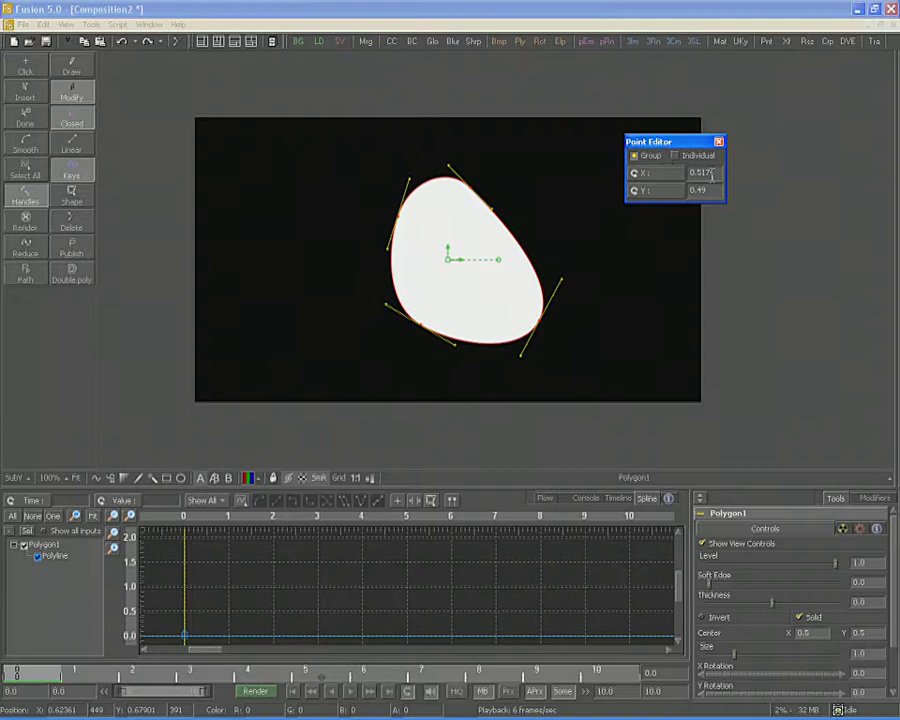
Step: Examine the shared X and Y position values of all polygon points in Group mode
{"action": "left_click_drag", "start_coordinate": [717, 173], "coordinate": [653, 172]}
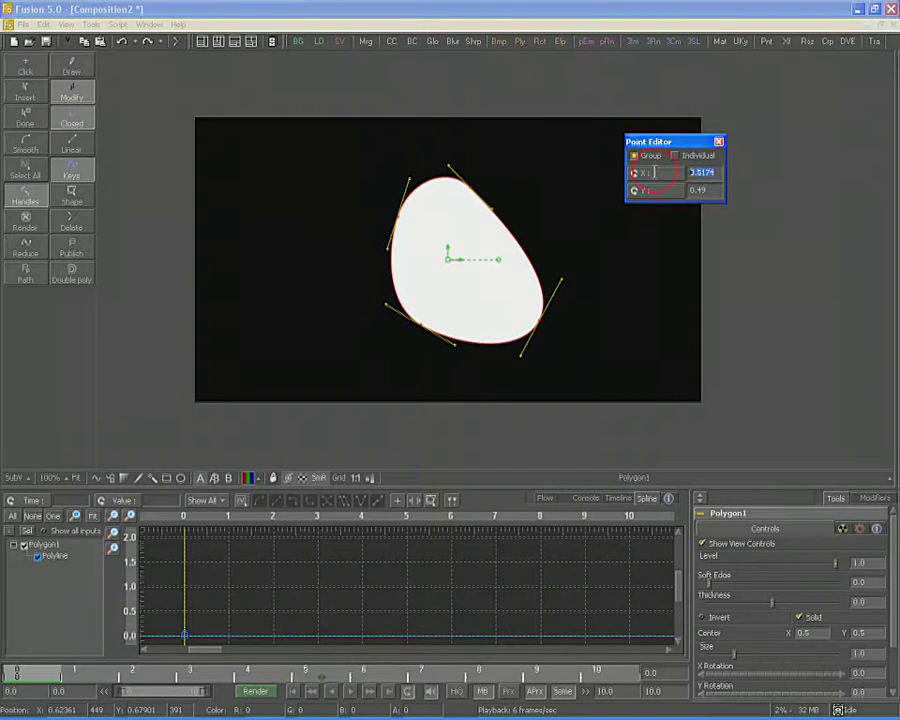
{"action": "left_click", "coordinate": [709, 189]}
{"action": "left_click_drag", "start_coordinate": [709, 189], "coordinate": [689, 190]}
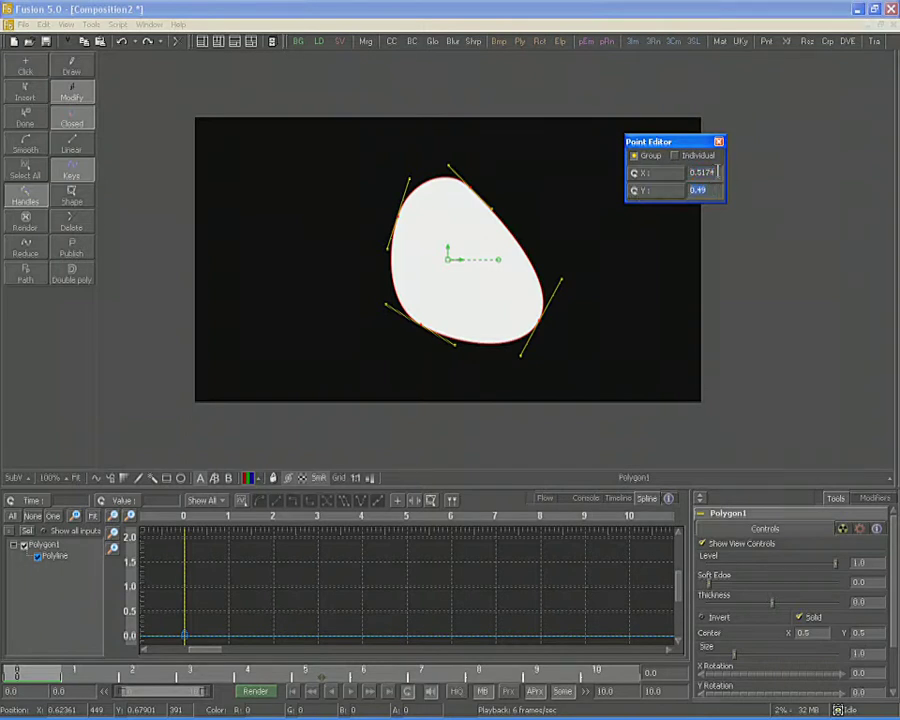
{"action": "left_click_drag", "start_coordinate": [717, 172], "coordinate": [690, 171]}
Step: Switch the Point Editor to Individual mode and step through all four polygon points back to the upper-left one
{"action": "left_click", "coordinate": [675, 156]}
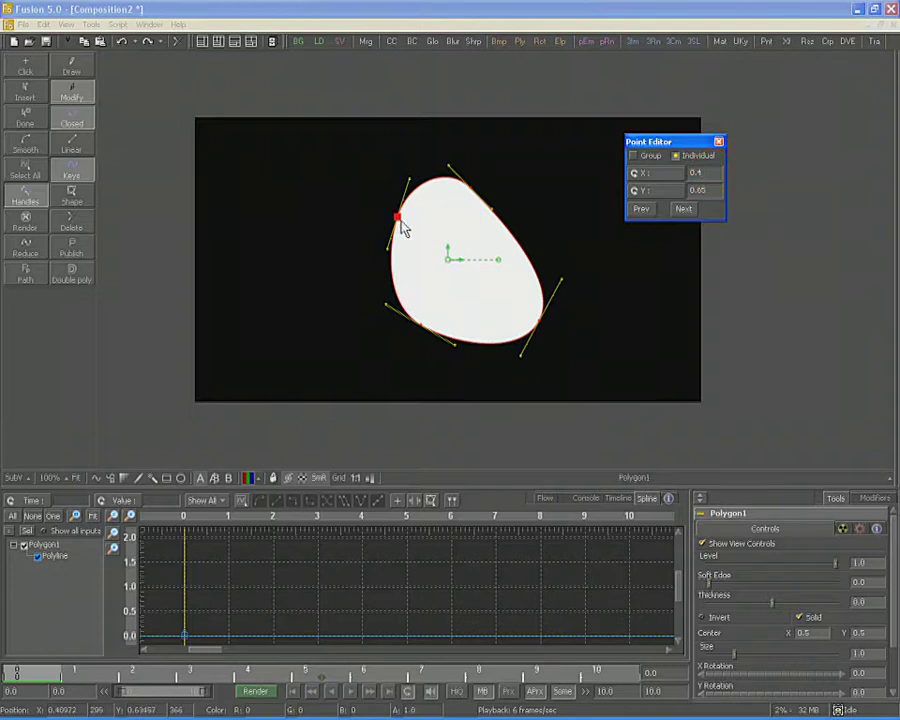
{"action": "left_click", "coordinate": [684, 210]}
{"action": "left_click", "coordinate": [684, 210]}
{"action": "left_click", "coordinate": [684, 210]}
{"action": "left_click", "coordinate": [684, 210]}
Step: Try an X position of 0.45 for the upper-left point and restore it to 0.4
{"action": "left_click", "coordinate": [707, 172]}
{"action": "type", "text": "5"}
{"action": "key", "text": "Tab"}
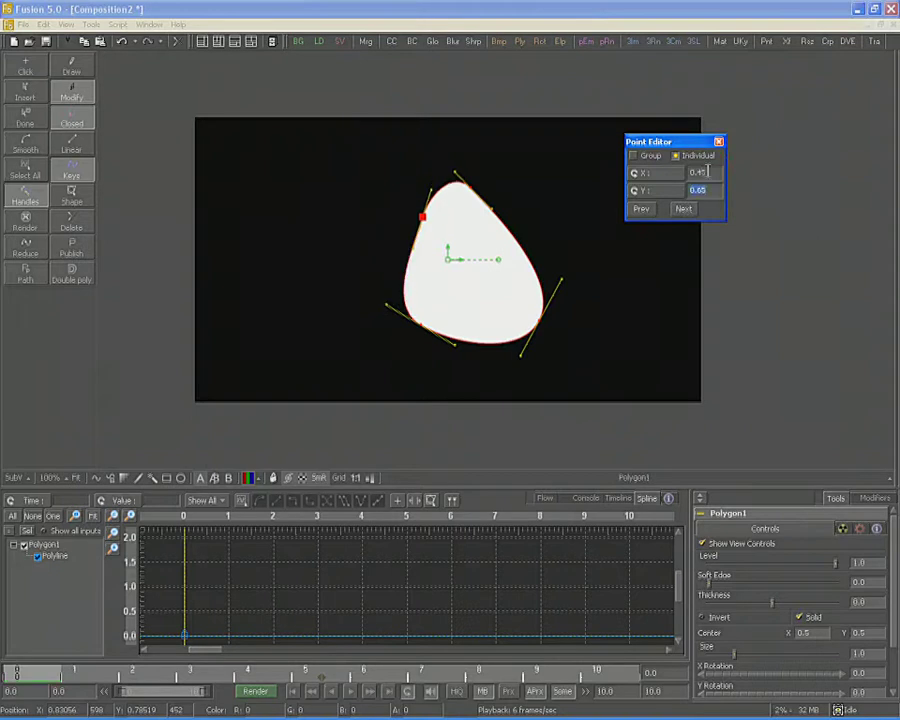
{"action": "left_click", "coordinate": [705, 172]}
{"action": "key", "text": "BackSpace"}
{"action": "key", "text": "Tab"}
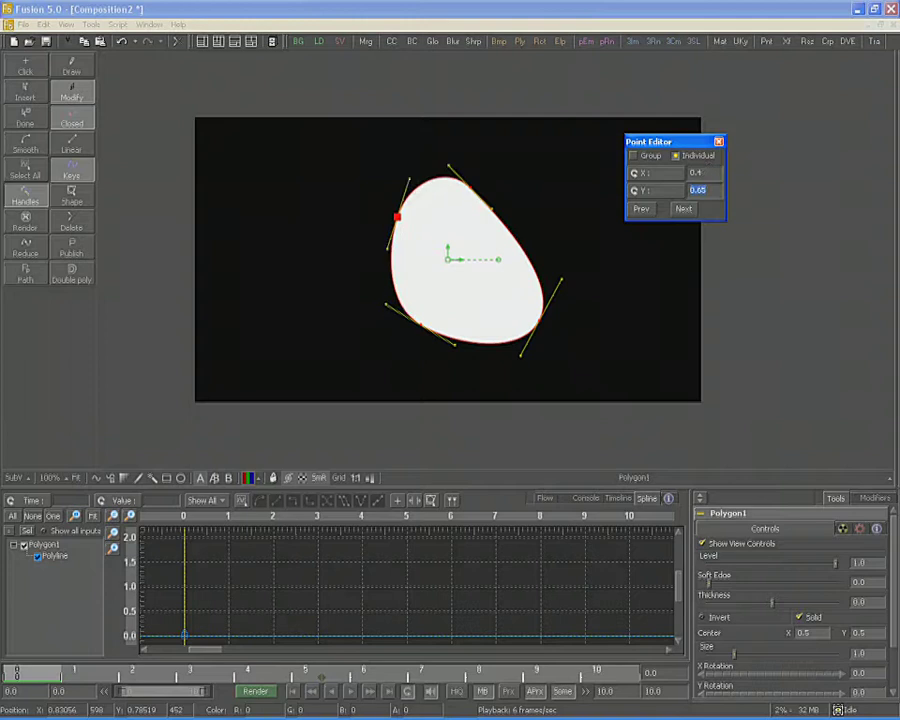
Step: Return to Group mode, select the polygon's two upper points and set their shared Y position to 0.7
{"action": "left_click", "coordinate": [633, 156]}
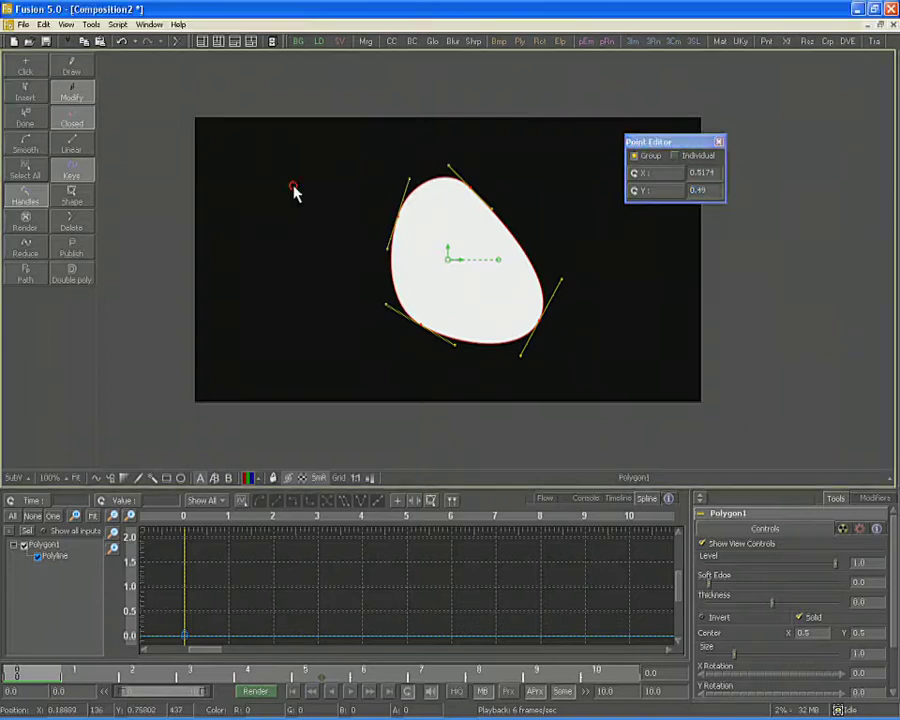
{"action": "left_click_drag", "start_coordinate": [313, 139], "coordinate": [538, 248]}
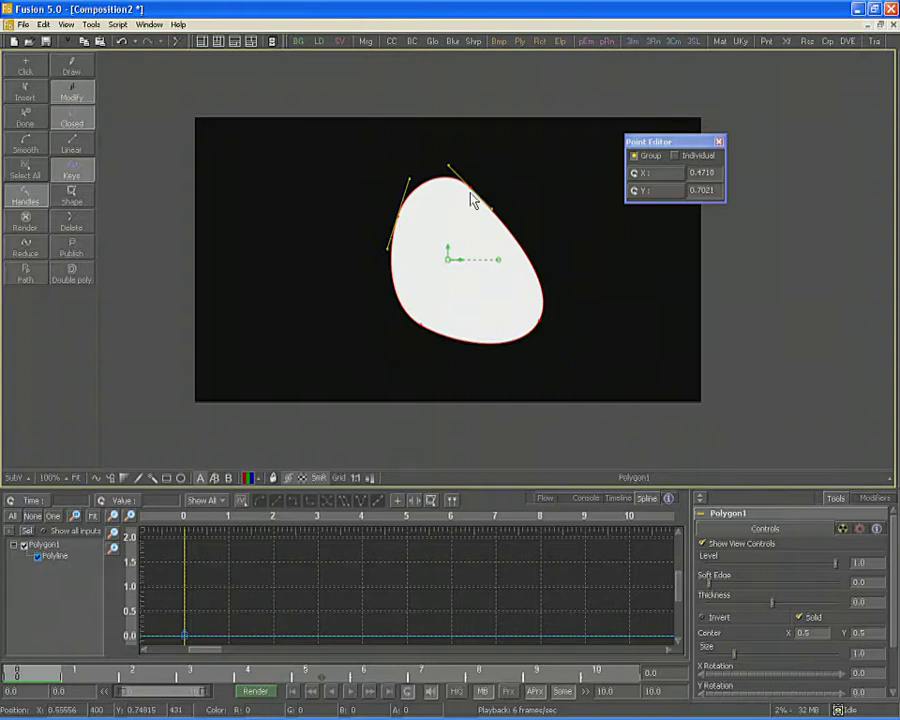
{"action": "left_click", "coordinate": [710, 190]}
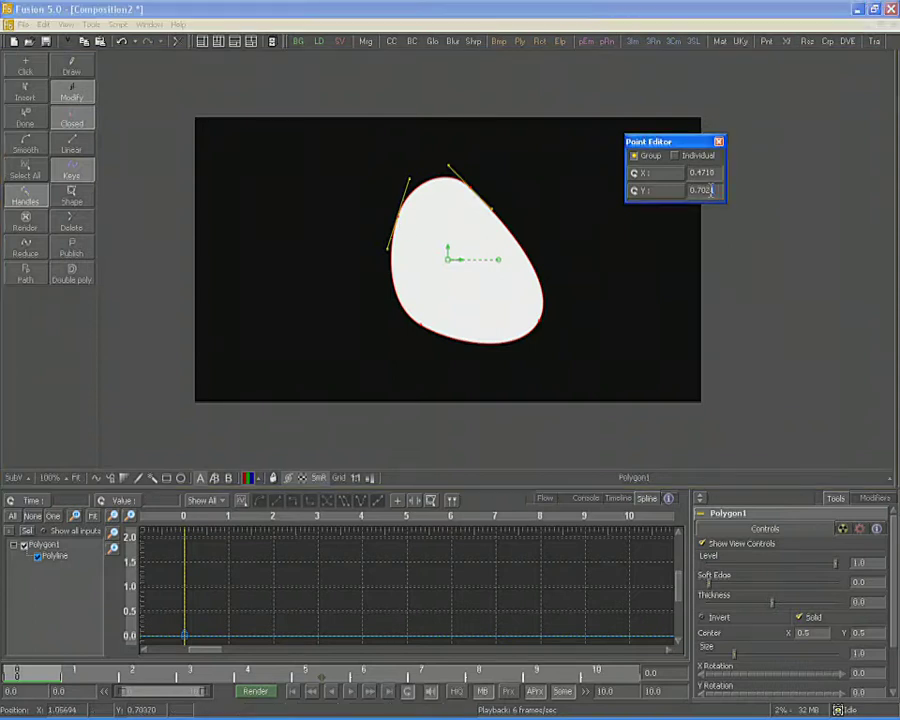
{"action": "left_click_drag", "start_coordinate": [710, 190], "coordinate": [703, 192]}
{"action": "key", "text": "BackSpace"}
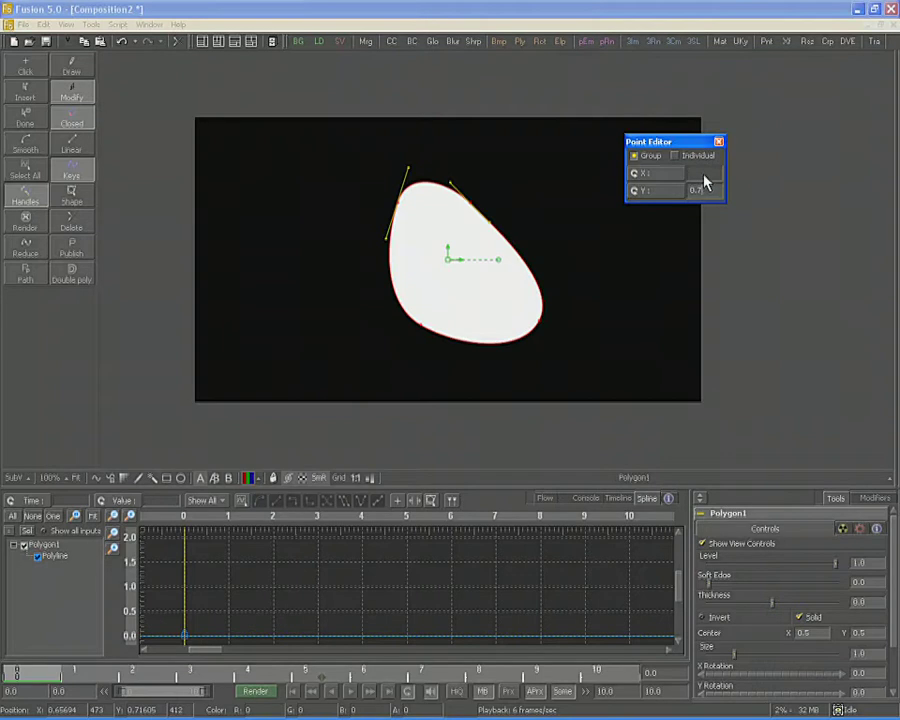
Step: Apply a Y Offset of -0.1 to the two upper points and undo that offset
{"action": "left_click", "coordinate": [660, 199]}
{"action": "left_click", "coordinate": [705, 194]}
{"action": "key", "text": "BackSpace"}
{"action": "key", "text": "BackSpace"}
{"action": "type", "text": "-.1"}
{"action": "key", "text": "Left"}
{"action": "key", "text": "Left"}
{"action": "key", "text": "Left"}
{"action": "key", "text": "BackSpace"}
{"action": "key", "text": "Return"}
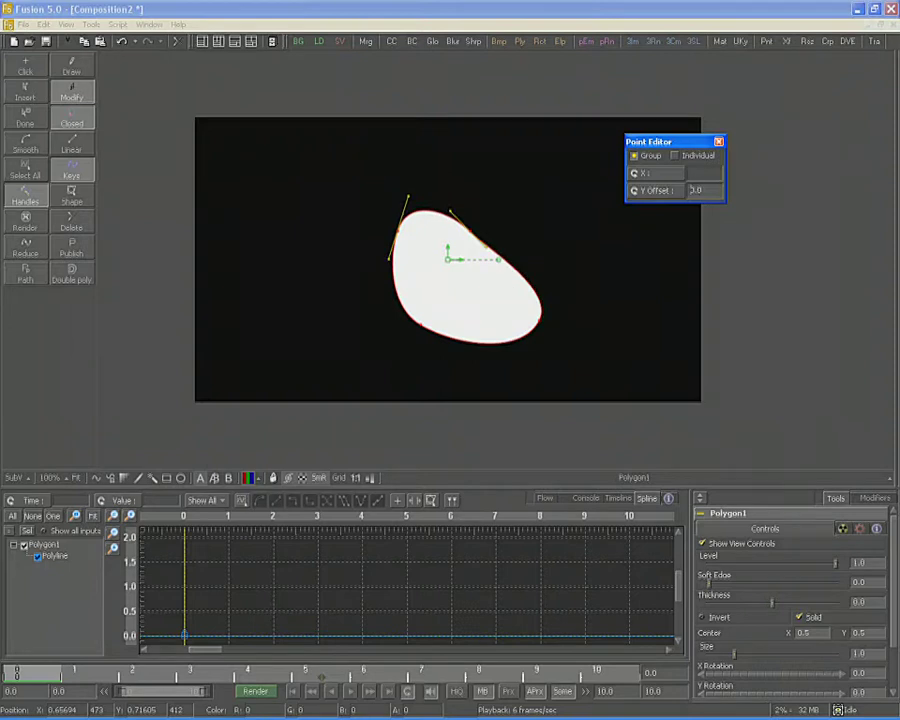
{"action": "left_click", "coordinate": [719, 143]}
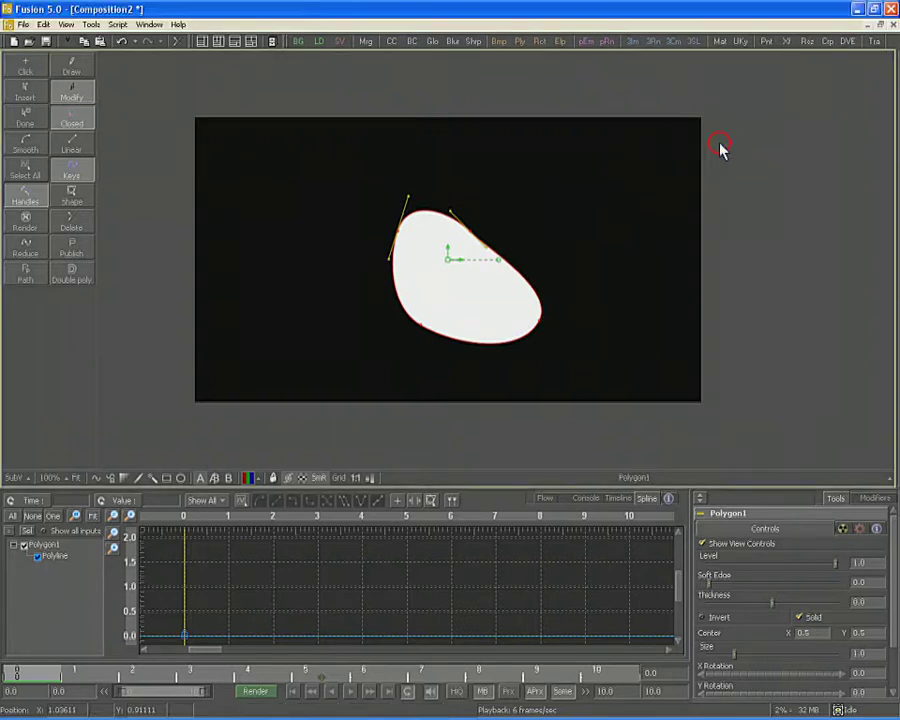
{"action": "key", "text": "ctrl+z"}
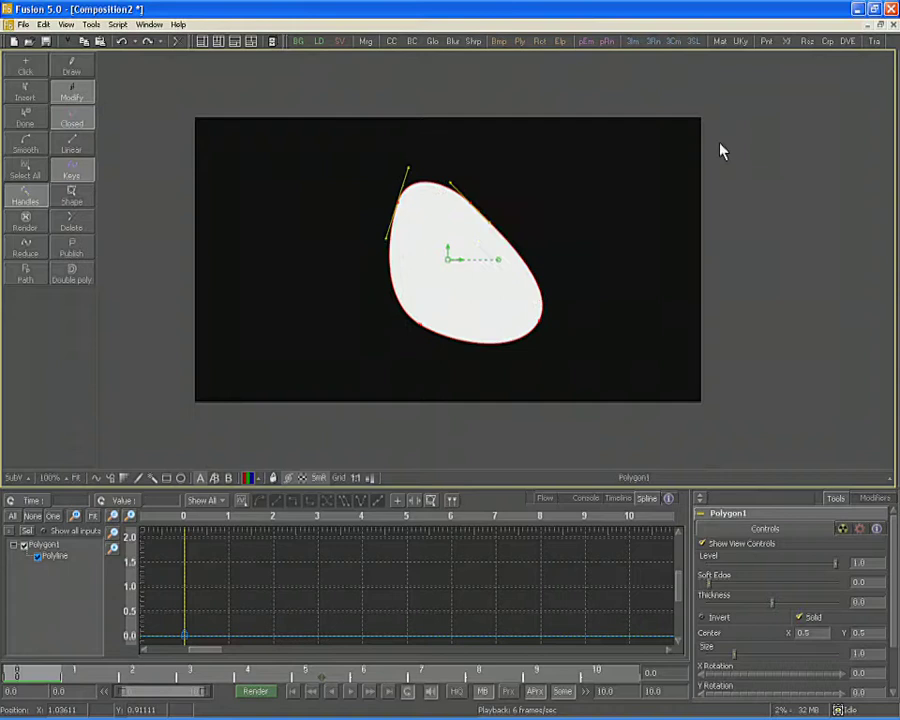
Step: Reopen the Point Editor, apply a Y Offset of -0.1 to the two upper points and close the editor
{"action": "key", "text": "ctrl+e"}
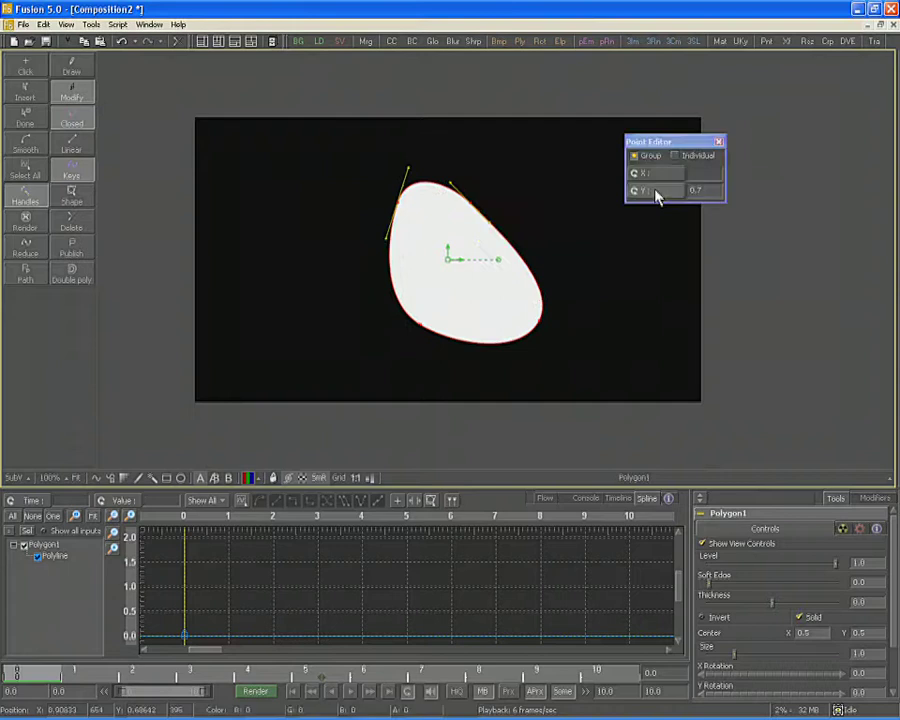
{"action": "left_click", "coordinate": [656, 196]}
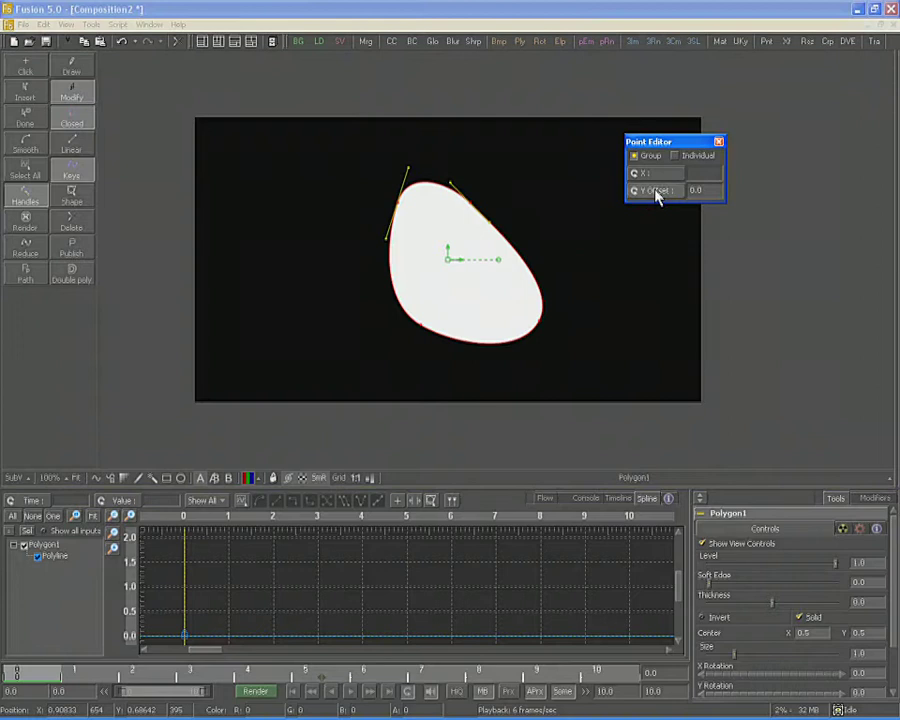
{"action": "left_click", "coordinate": [689, 190]}
{"action": "left_click", "coordinate": [745, 191]}
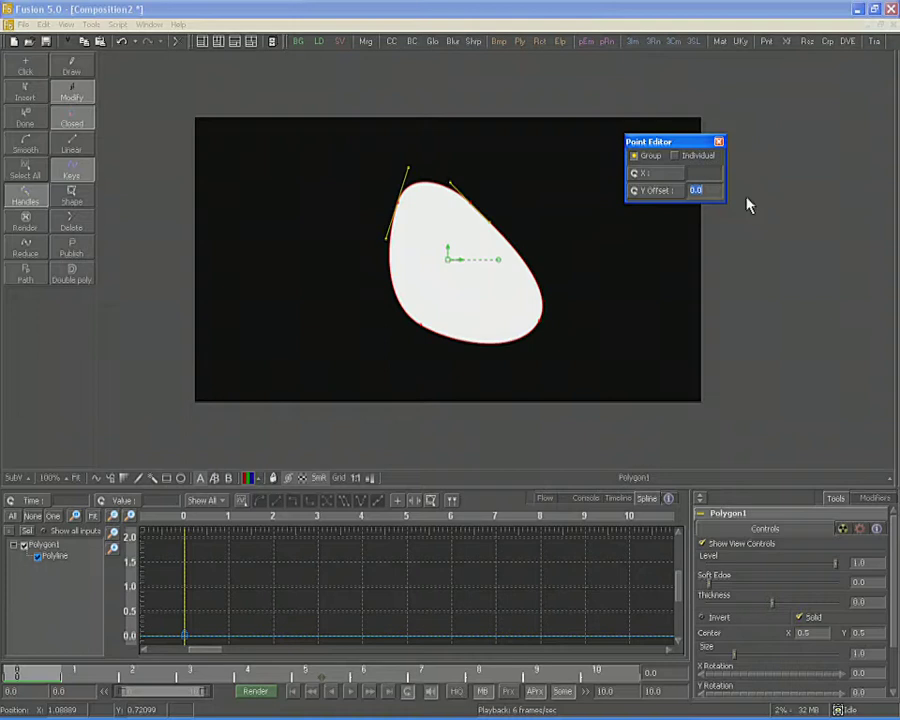
{"action": "type", "text": "-.1"}
{"action": "key", "text": "Return"}
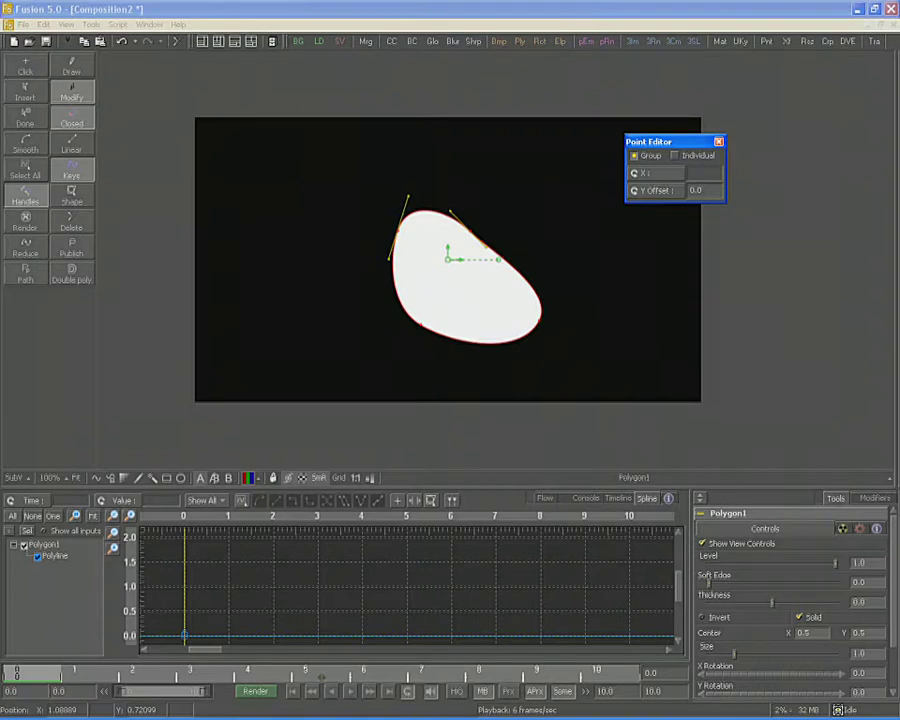
{"action": "left_click", "coordinate": [718, 141]}
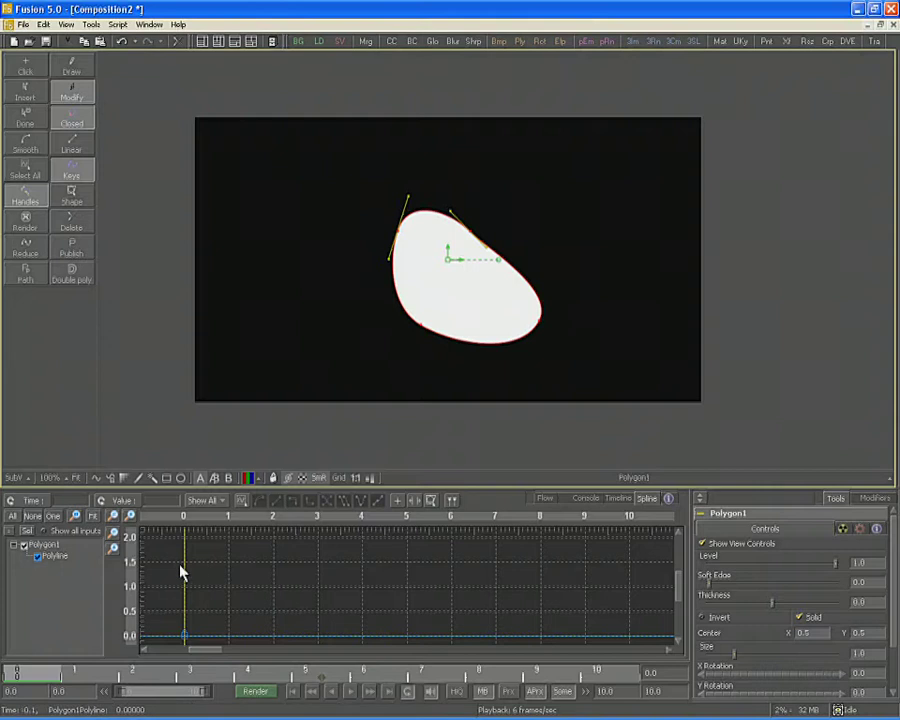
Step: At frame 10, select all polygon points and move the whole shape to the image's upper right
{"action": "left_click_drag", "start_coordinate": [181, 572], "coordinate": [629, 570]}
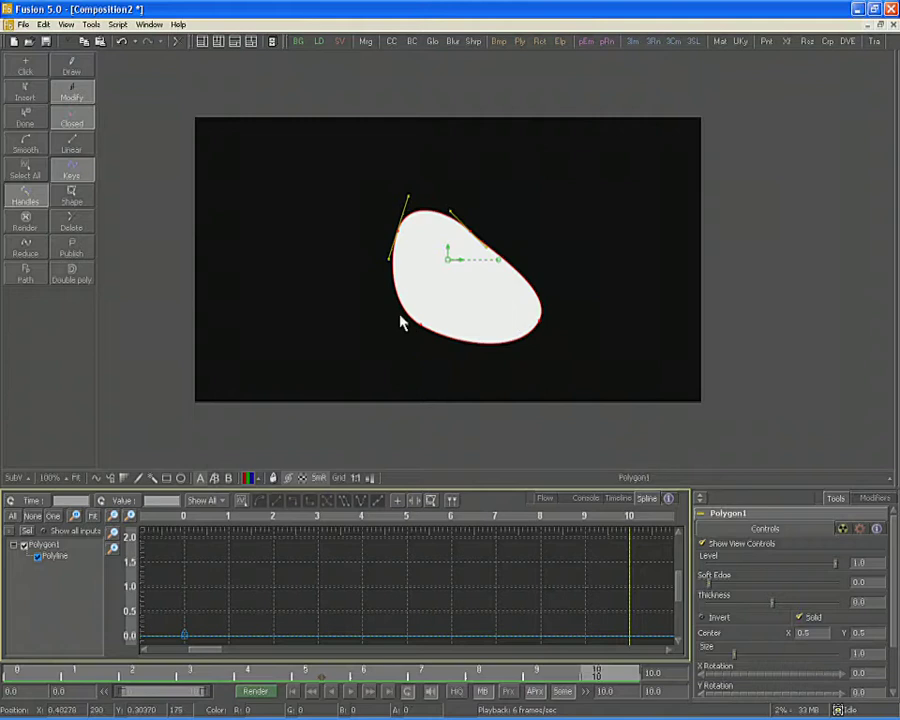
{"action": "left_click_drag", "start_coordinate": [345, 167], "coordinate": [618, 398]}
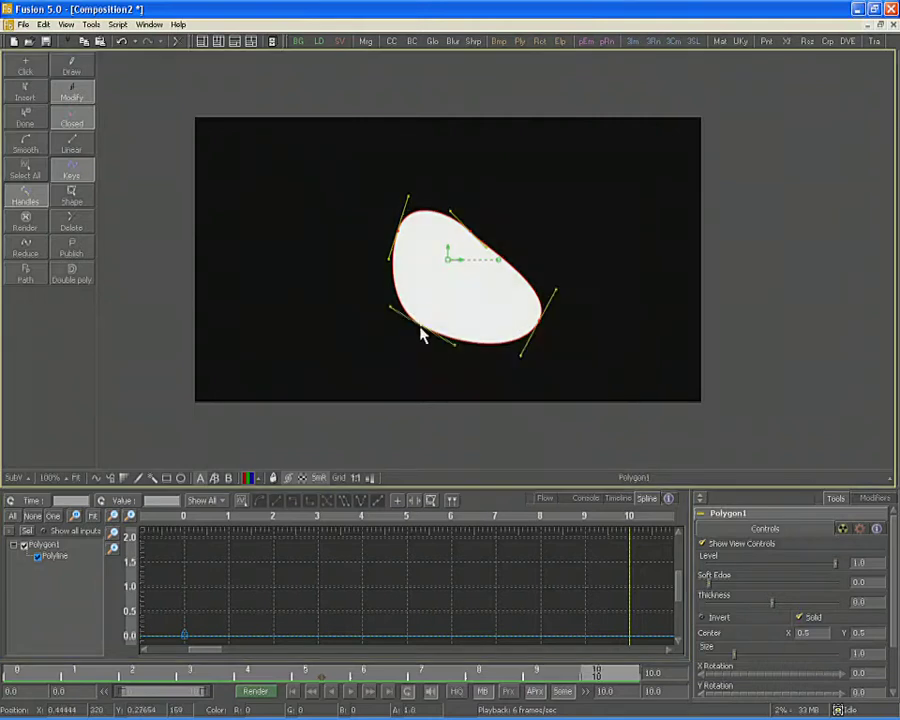
{"action": "left_click_drag", "start_coordinate": [421, 330], "coordinate": [542, 241]}
Step: Scale the whole shape down and rotate it clockwise at frame 10
{"action": "key", "text": "s"}
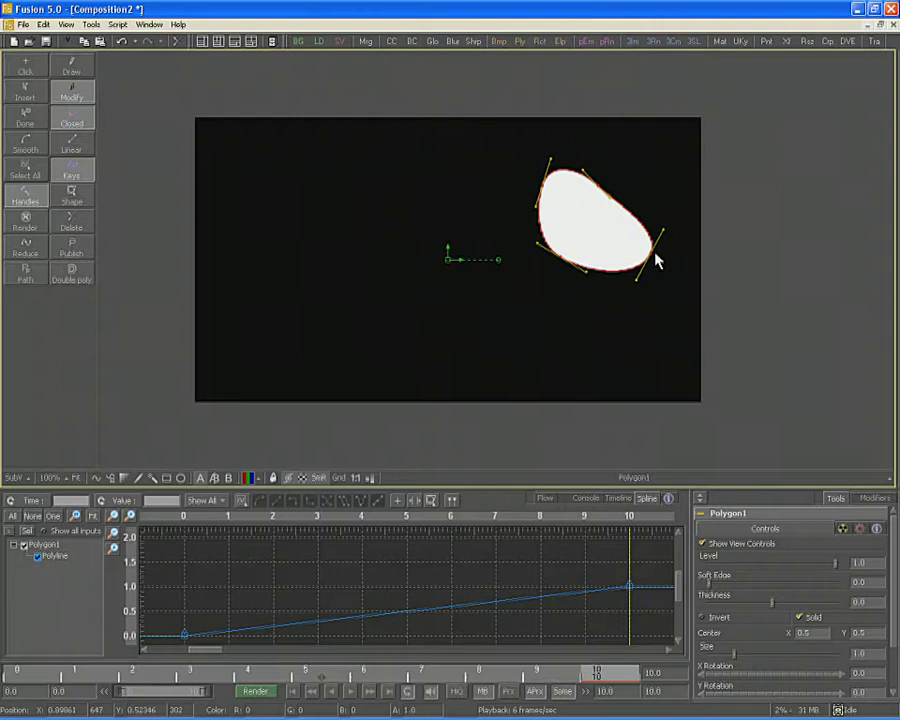
{"action": "key", "text": "t"}
{"action": "left_click_drag", "start_coordinate": [652, 254], "coordinate": [621, 268]}
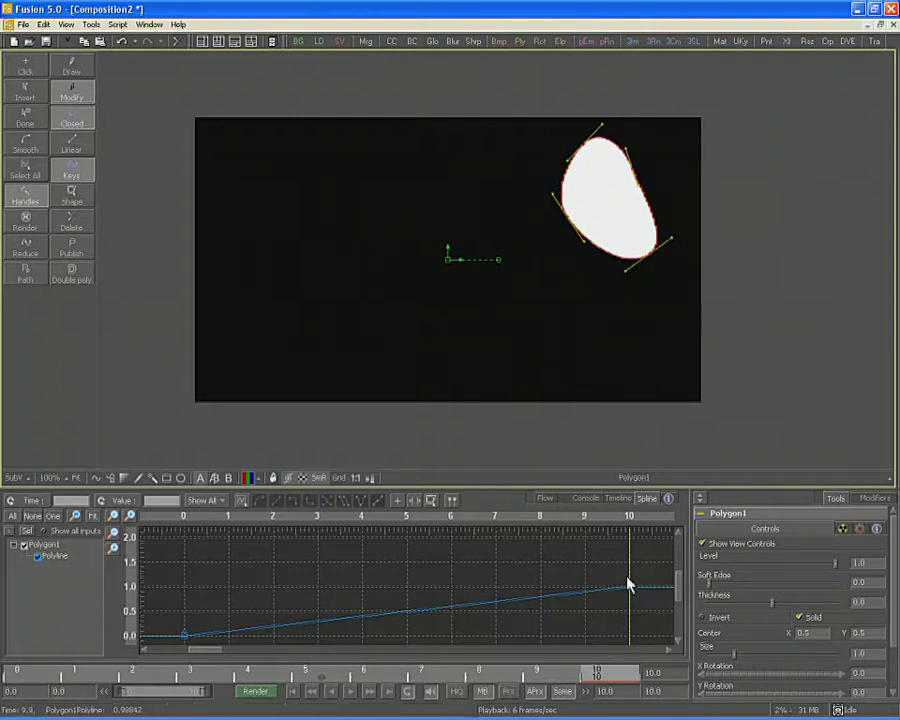
Step: At frame 5, move the whole shape up toward the image's upper middle to add an intermediate keyframe
{"action": "key", "text": "Left"}
{"action": "key", "text": "Left"}
{"action": "key", "text": "Left"}
{"action": "key", "text": "Left"}
{"action": "key", "text": "Left"}
{"action": "key", "text": "Left"}
{"action": "key", "text": "Left"}
{"action": "key", "text": "Left"}
{"action": "key", "text": "Left"}
{"action": "key", "text": "Left"}
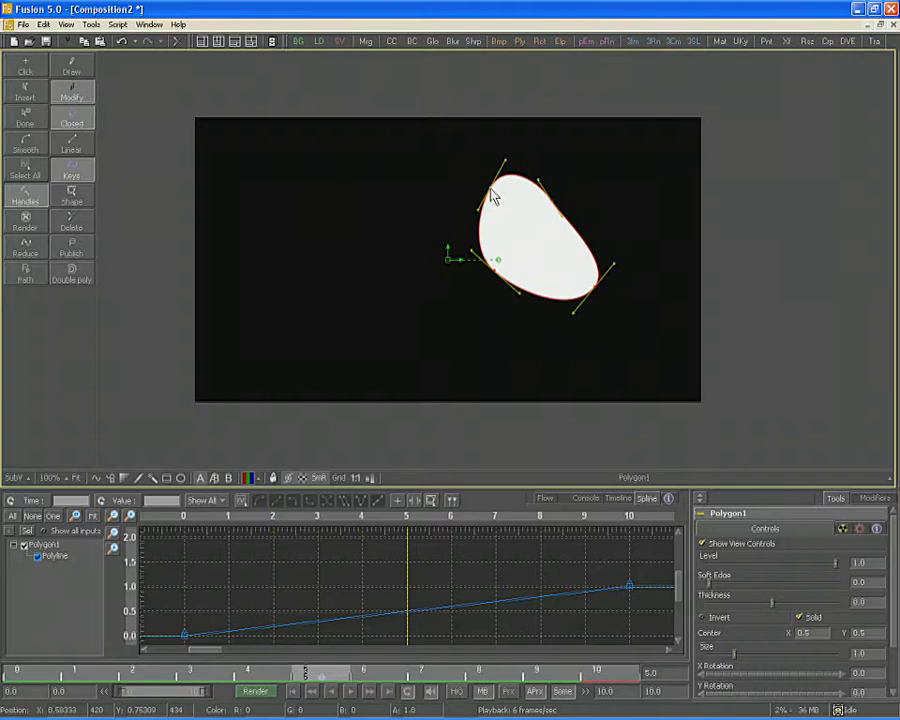
{"action": "left_click_drag", "start_coordinate": [492, 197], "coordinate": [447, 151]}
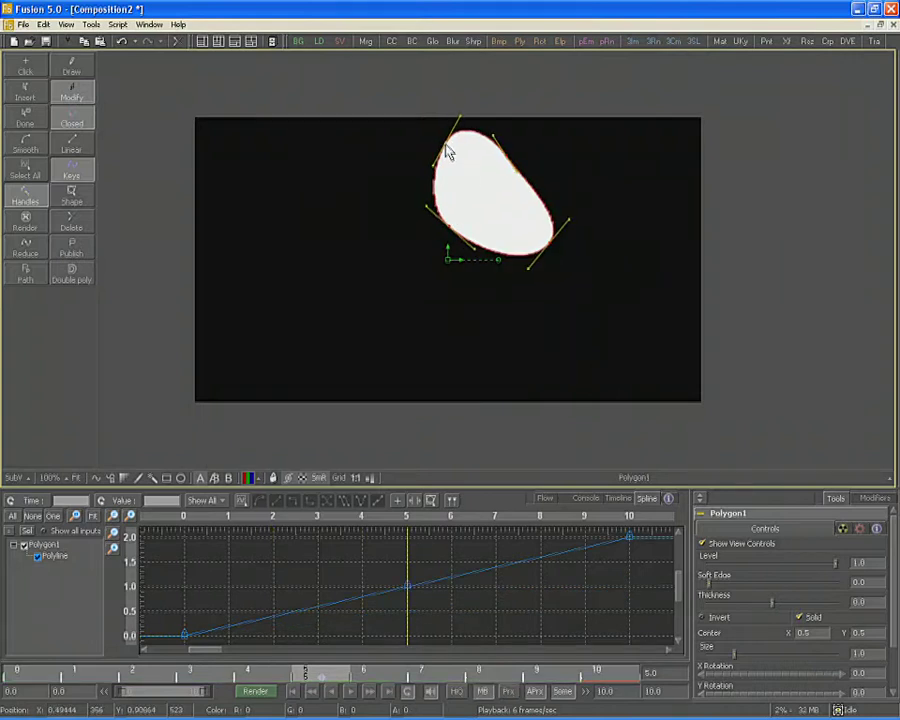
Step: Review the polygon's shape animation by stepping through its frames and playing it back
{"action": "key", "text": "bracketleft"}
{"action": "key", "text": "bracketleft"}
{"action": "key", "text": "bracketleft"}
{"action": "key", "text": "bracketleft"}
{"action": "key", "text": "bracketleft"}
{"action": "key", "text": "space"}
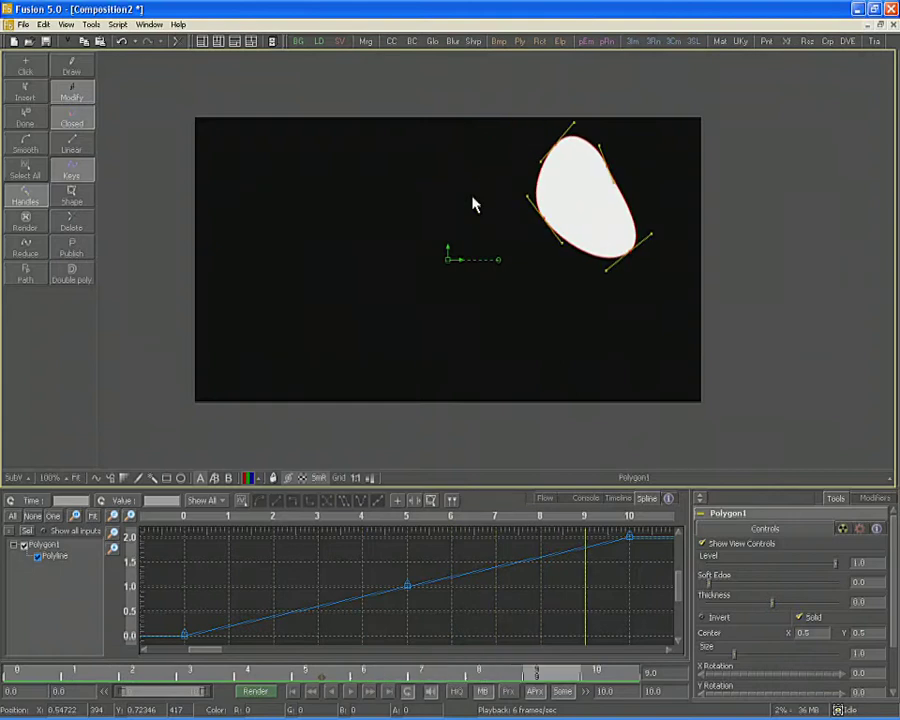
Step: Publish the shape's lower-left point as a motion path and view the path modifier's controls
{"action": "left_click_drag", "start_coordinate": [534, 187], "coordinate": [576, 229]}
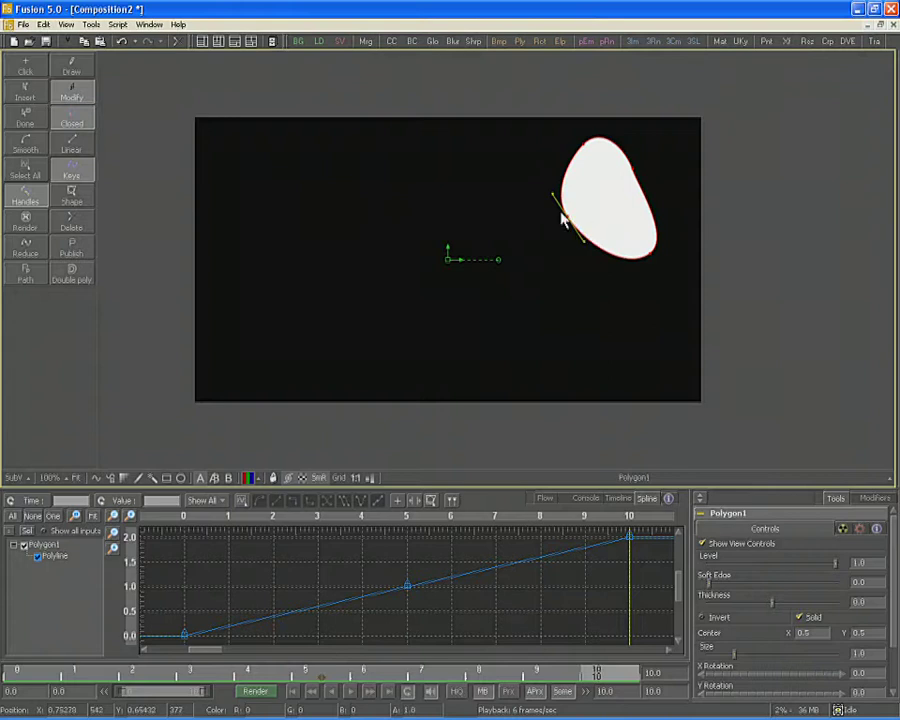
{"action": "left_click", "coordinate": [24, 276]}
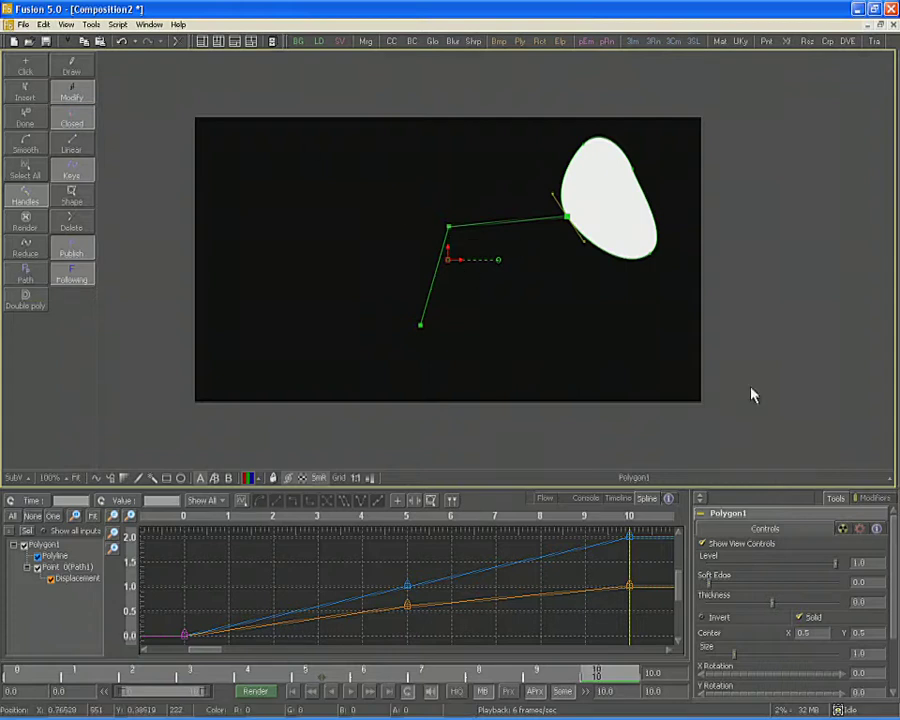
{"action": "left_click", "coordinate": [870, 498]}
{"action": "left_click", "coordinate": [765, 513]}
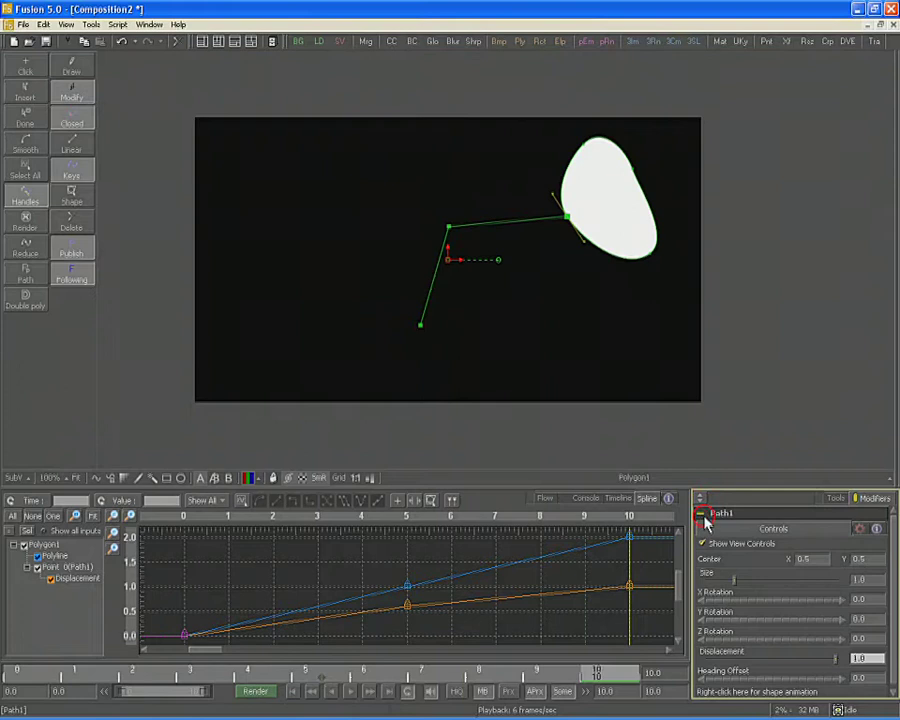
{"action": "left_click", "coordinate": [836, 498]}
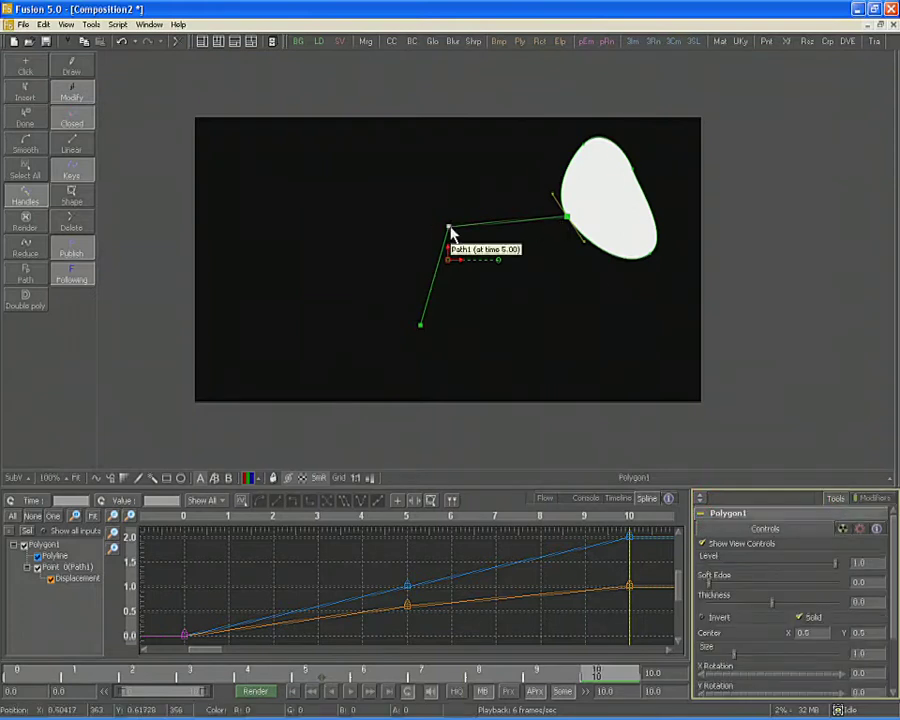
Step: Step back through the frames and play the animation to check how the published point follows its path
{"action": "key", "text": "bracketleft"}
{"action": "key", "text": "bracketleft"}
{"action": "key", "text": "bracketleft"}
{"action": "key", "text": "bracketleft"}
{"action": "key", "text": "bracketleft"}
{"action": "key", "text": "space"}
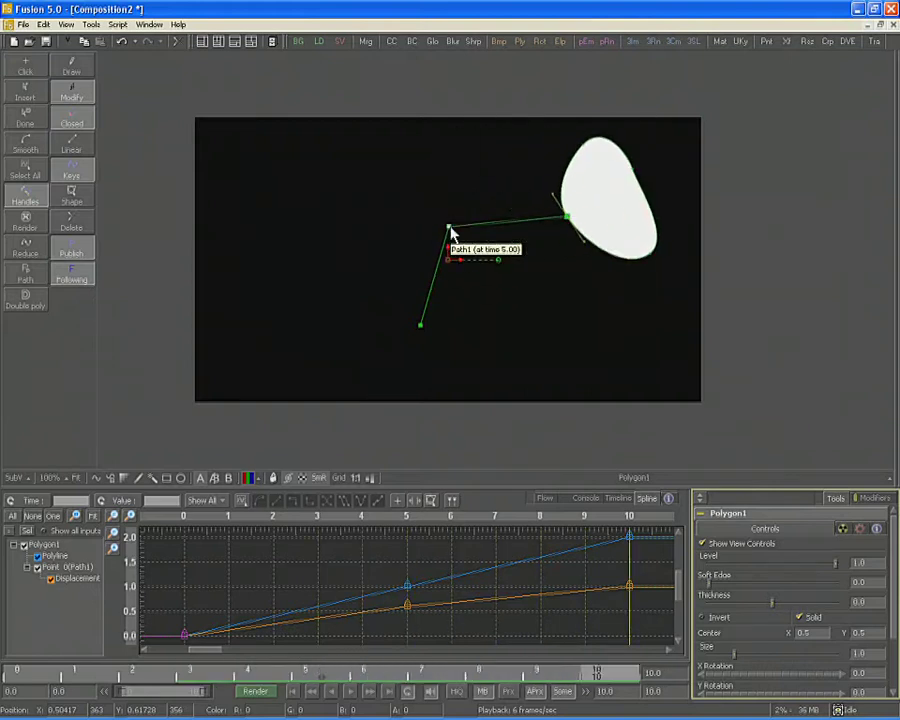
Step: Smooth the motion path's middle point at frame 5 and adjust its handle to round the bend
{"action": "left_click", "coordinate": [451, 229]}
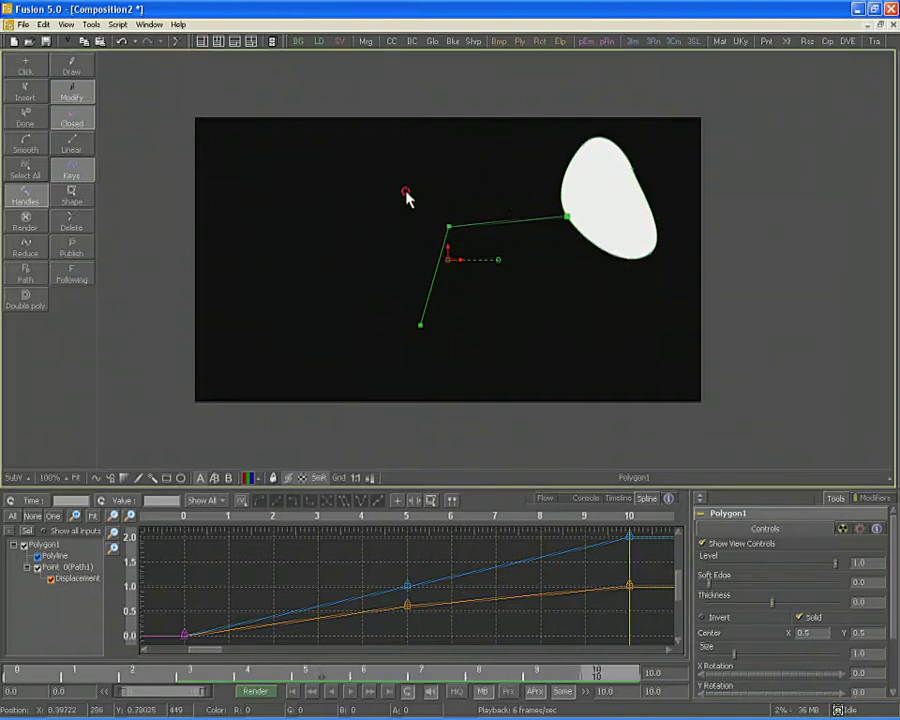
{"action": "left_click_drag", "start_coordinate": [408, 195], "coordinate": [476, 255]}
{"action": "key", "text": "shift+s"}
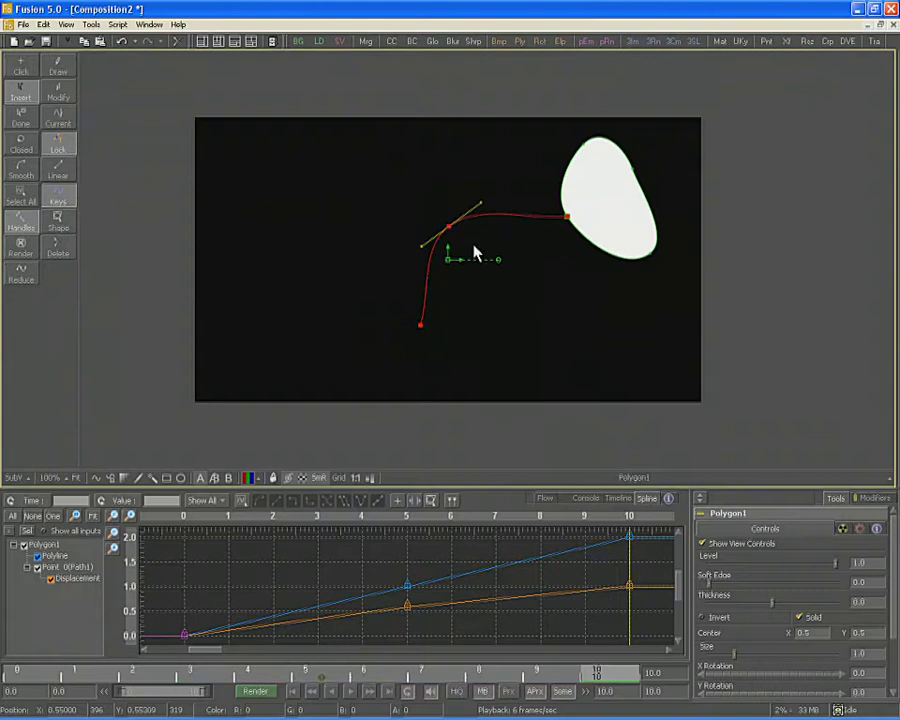
{"action": "mouse_move", "coordinate": [420, 252]}
{"action": "left_mouse_down"}
{"action": "mouse_move", "coordinate": [406, 254]}
{"action": "mouse_move", "coordinate": [424, 252]}
{"action": "left_mouse_up"}
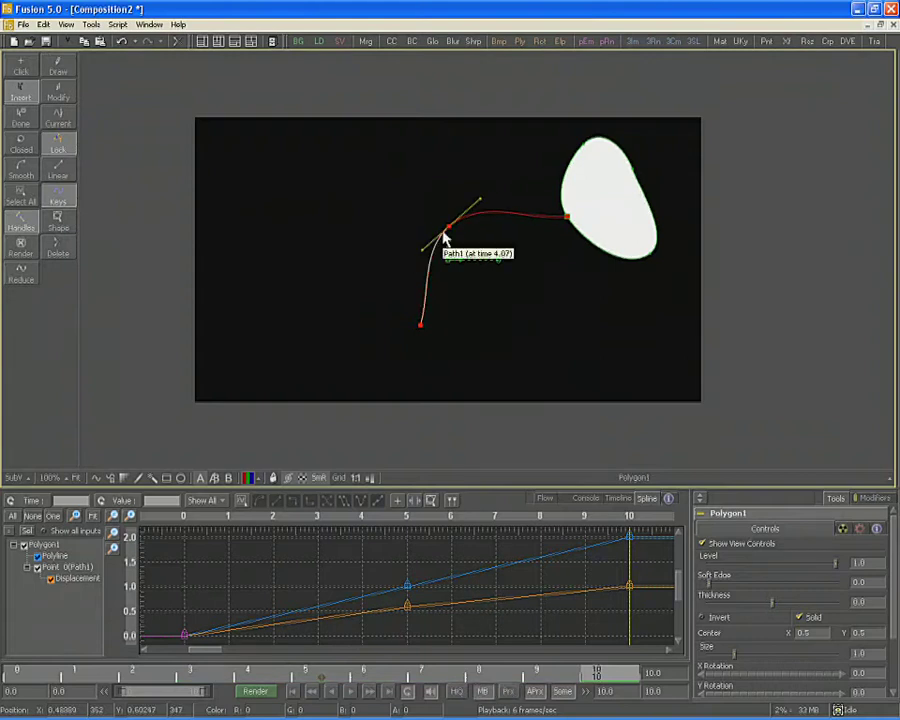
{"action": "left_click", "coordinate": [445, 238]}
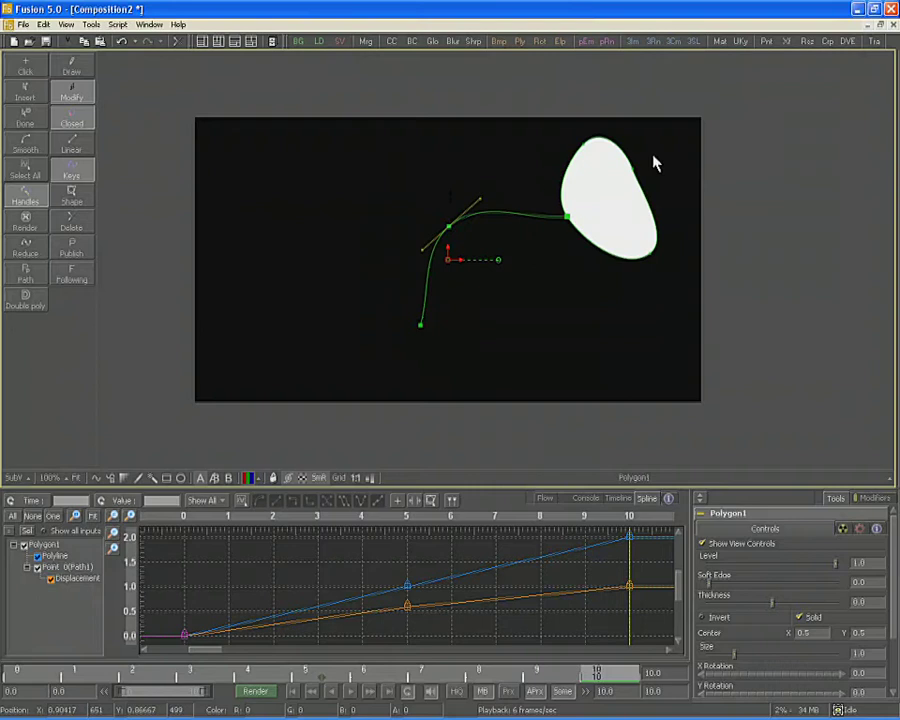
Step: Publish the point on the white shape's upper-right edge
{"action": "left_click", "coordinate": [623, 193]}
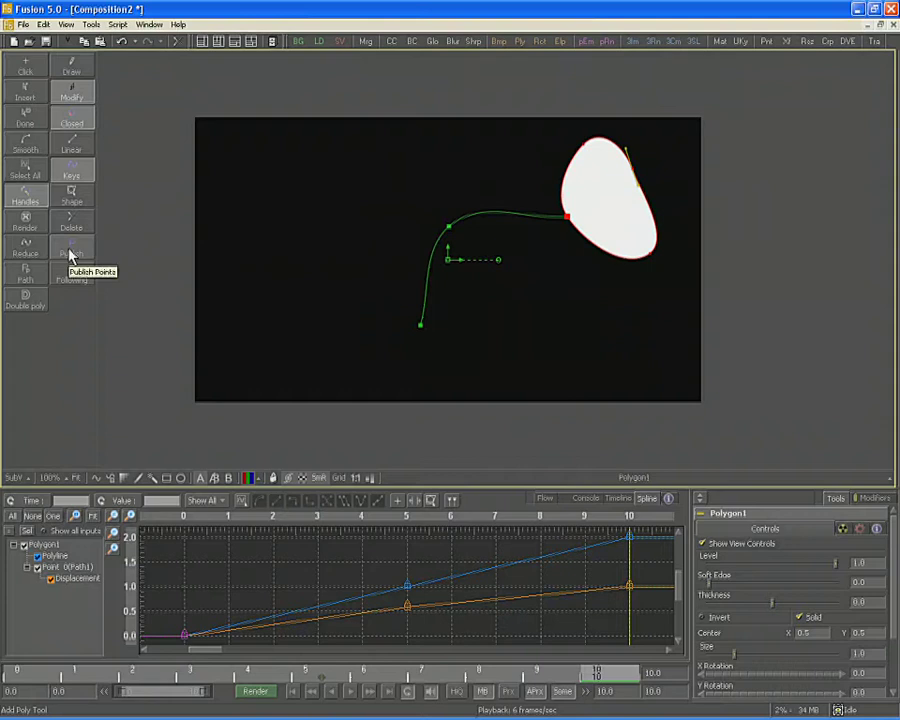
{"action": "left_click", "coordinate": [70, 253]}
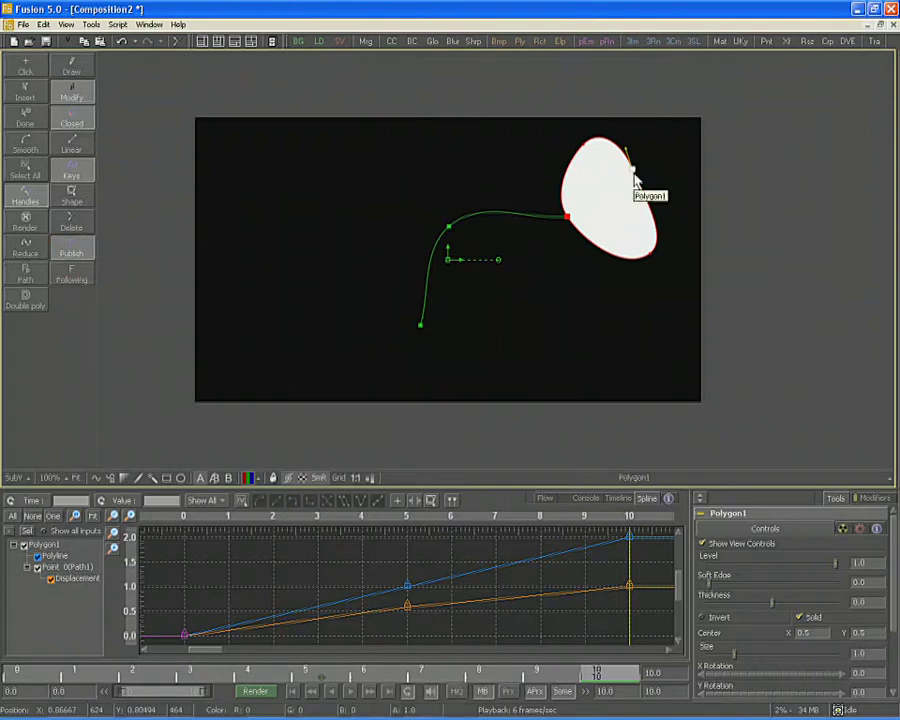
{"action": "mouse_move", "coordinate": [629, 532]}
{"action": "left_mouse_down"}
{"action": "mouse_move", "coordinate": [491, 545]}
{"action": "mouse_move", "coordinate": [404, 538]}
{"action": "mouse_move", "coordinate": [344, 548]}
{"action": "mouse_move", "coordinate": [199, 546]}
{"action": "mouse_move", "coordinate": [422, 571]}
{"action": "mouse_move", "coordinate": [632, 566]}
{"action": "mouse_move", "coordinate": [460, 565]}
{"action": "mouse_move", "coordinate": [470, 573]}
{"action": "mouse_move", "coordinate": [626, 557]}
{"action": "left_mouse_up"}
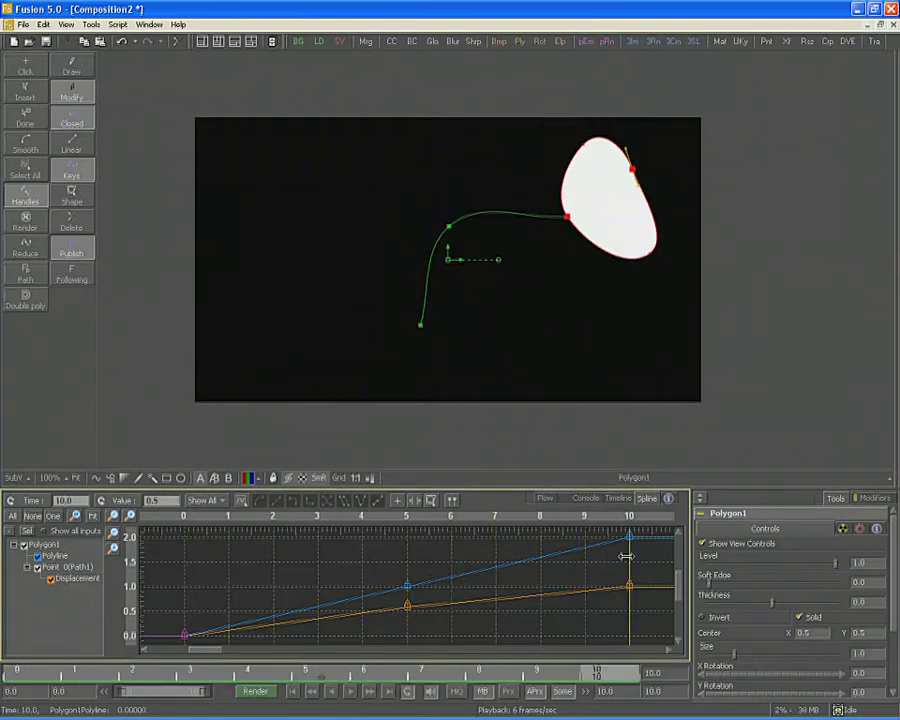
Step: Examine the modifier and connection options available for the published upper-right point, Point 2, without applying any
{"action": "right_click", "coordinate": [631, 172]}
{"action": "mouse_move", "coordinate": [662, 347]}
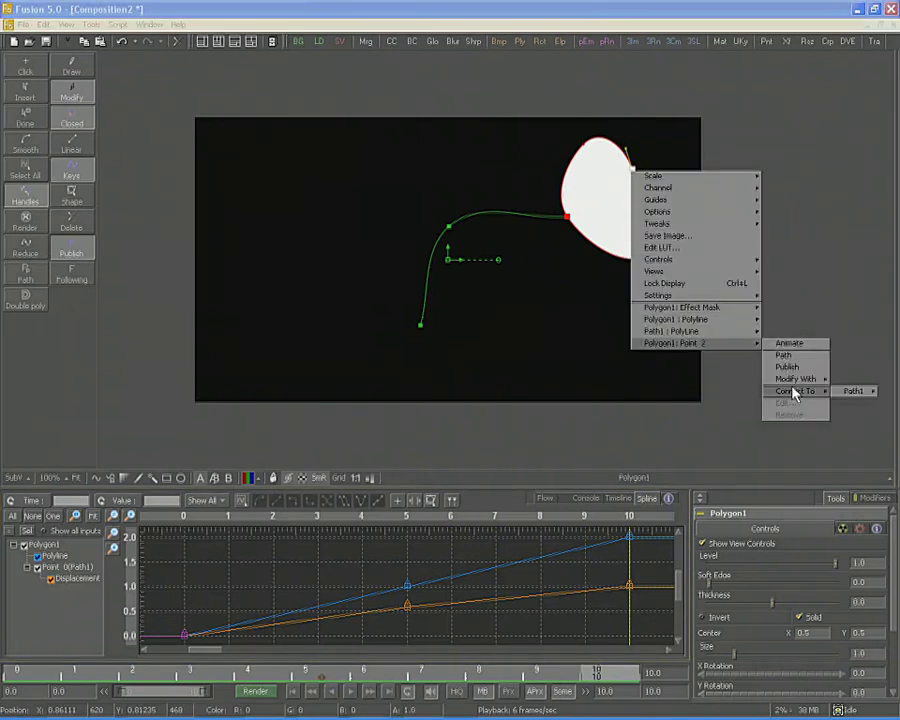
{"action": "mouse_move", "coordinate": [795, 380]}
{"action": "left_click", "coordinate": [630, 8]}
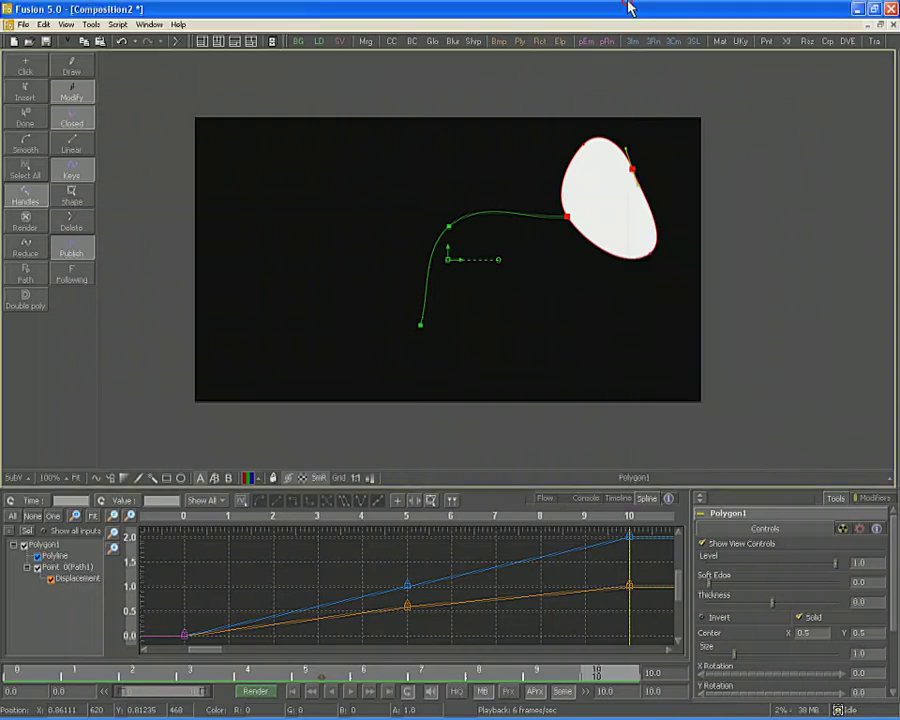